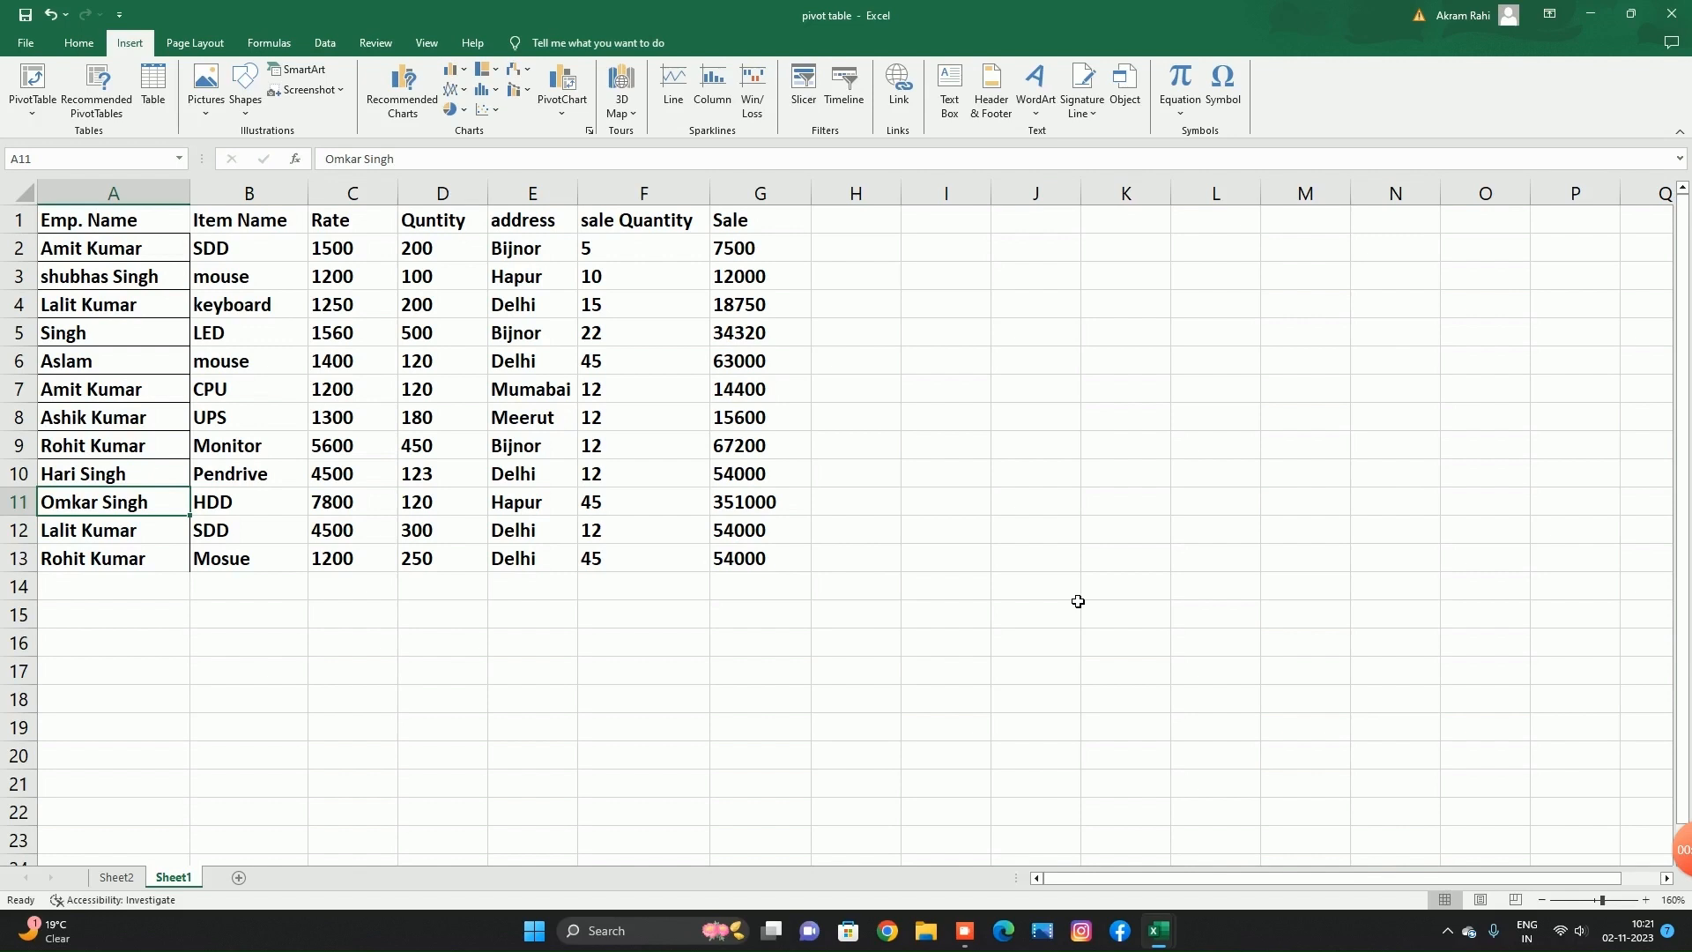
Select the entire sales data range A1:G13 on Sheet1, from the Emp. Name header through the Sale column.
{"action": "left_click", "coordinate": [193, 231]}
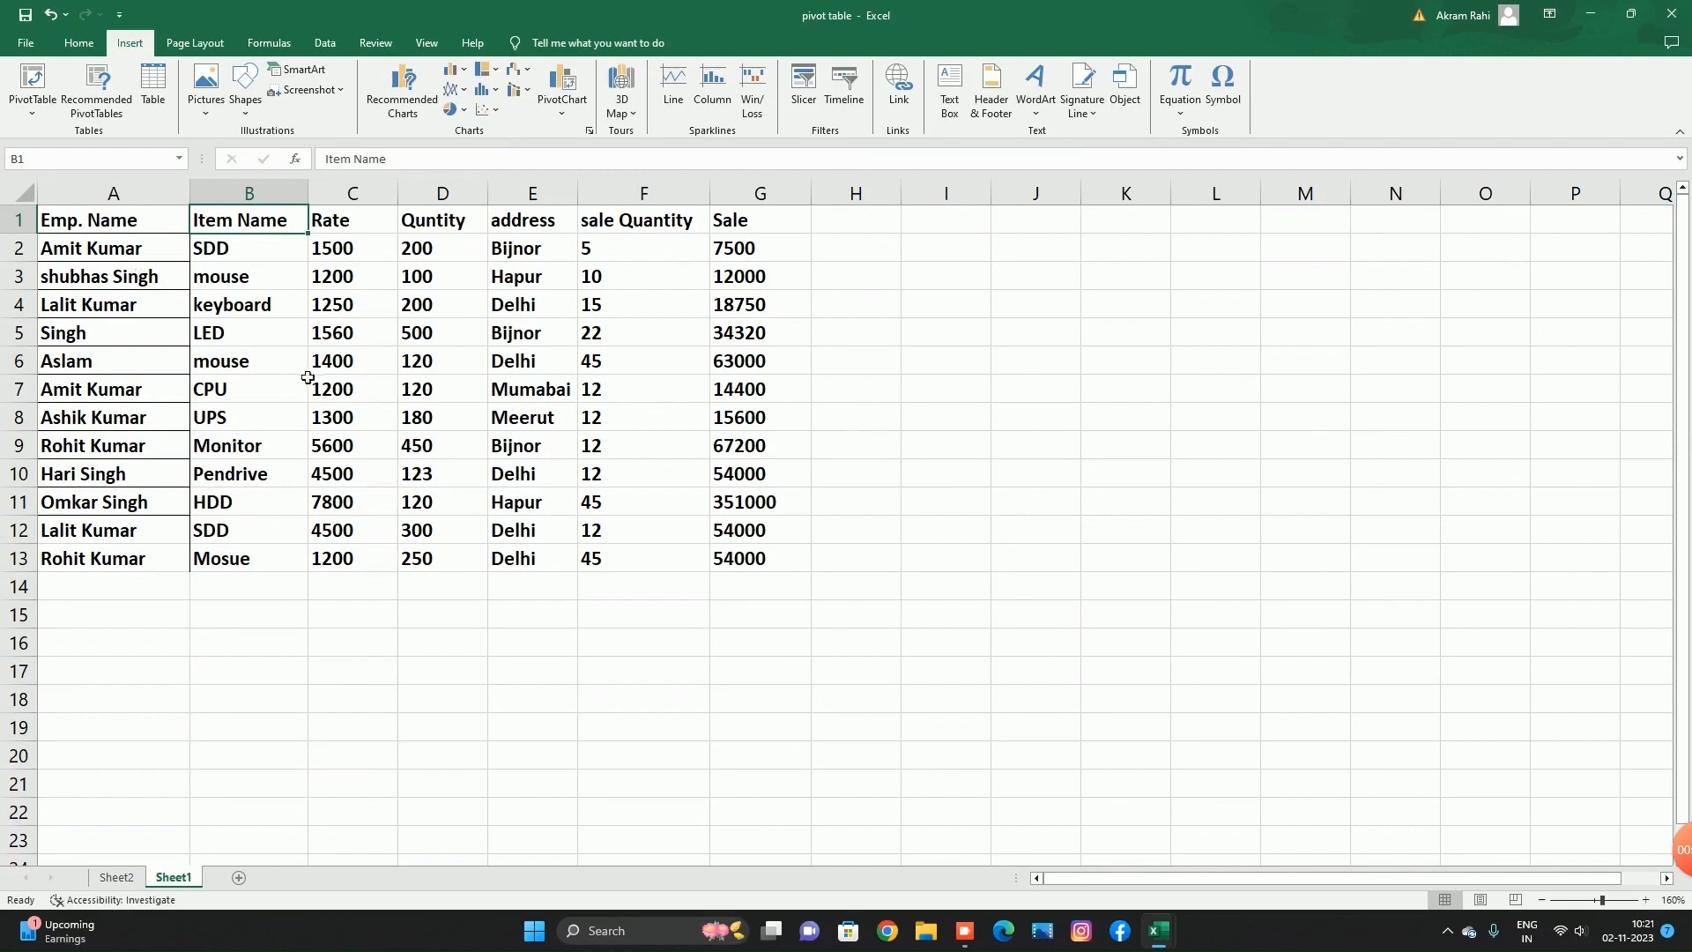
{"action": "left_click", "coordinate": [129, 228]}
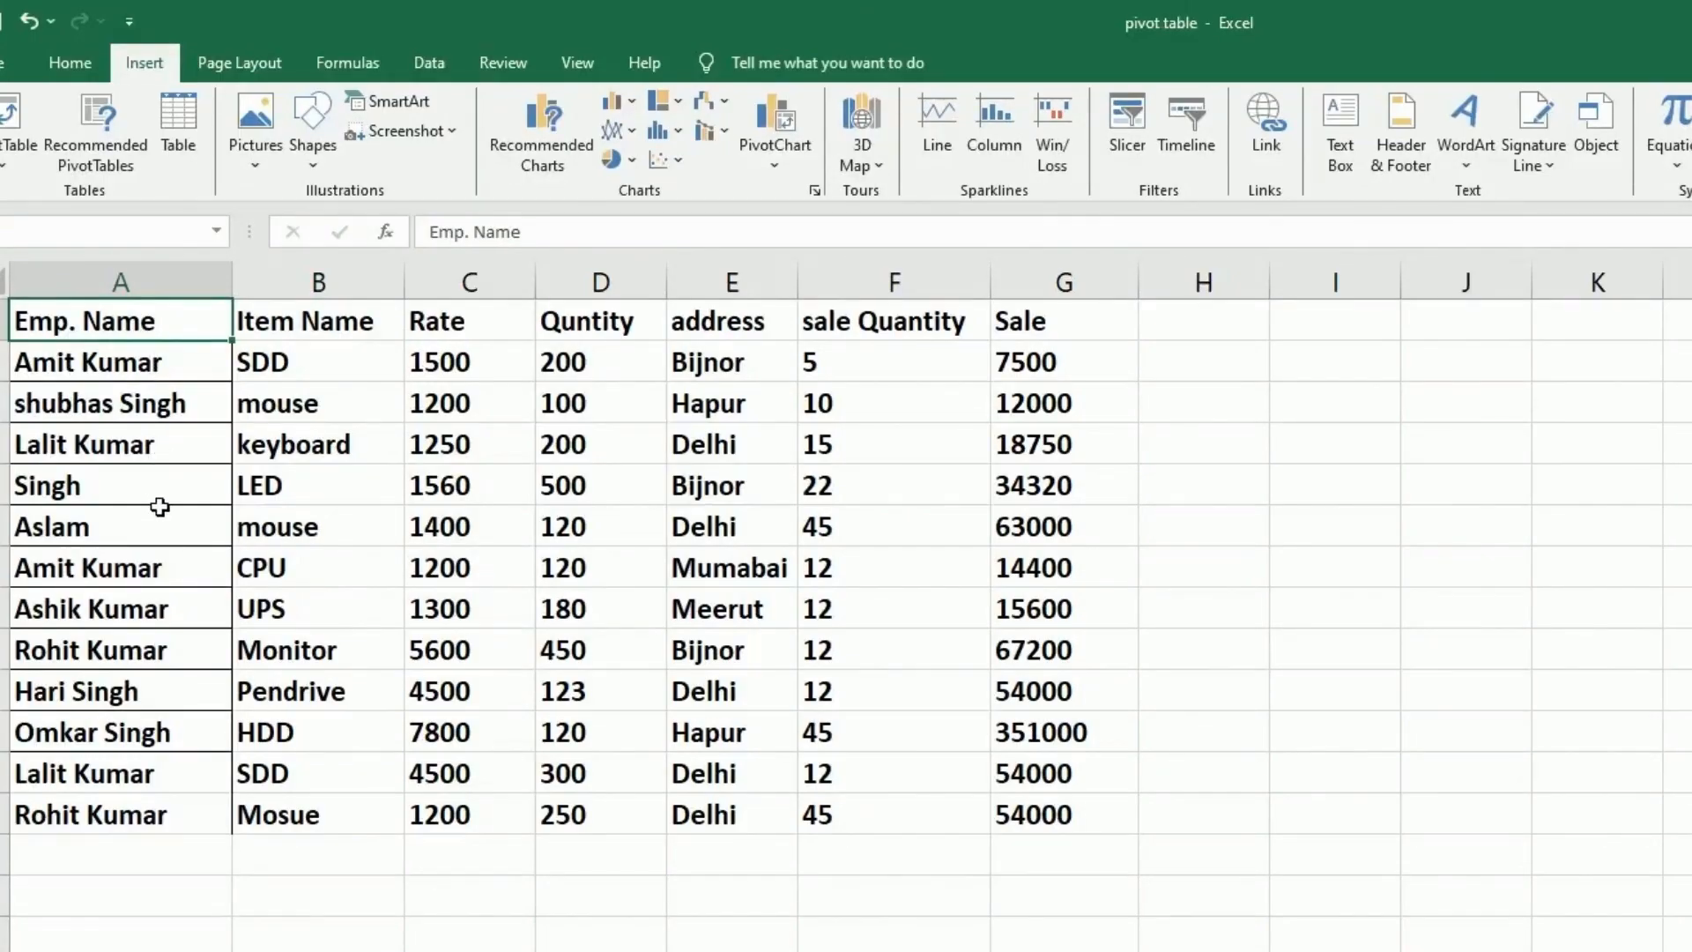
{"action": "key", "text": "ctrl+a"}
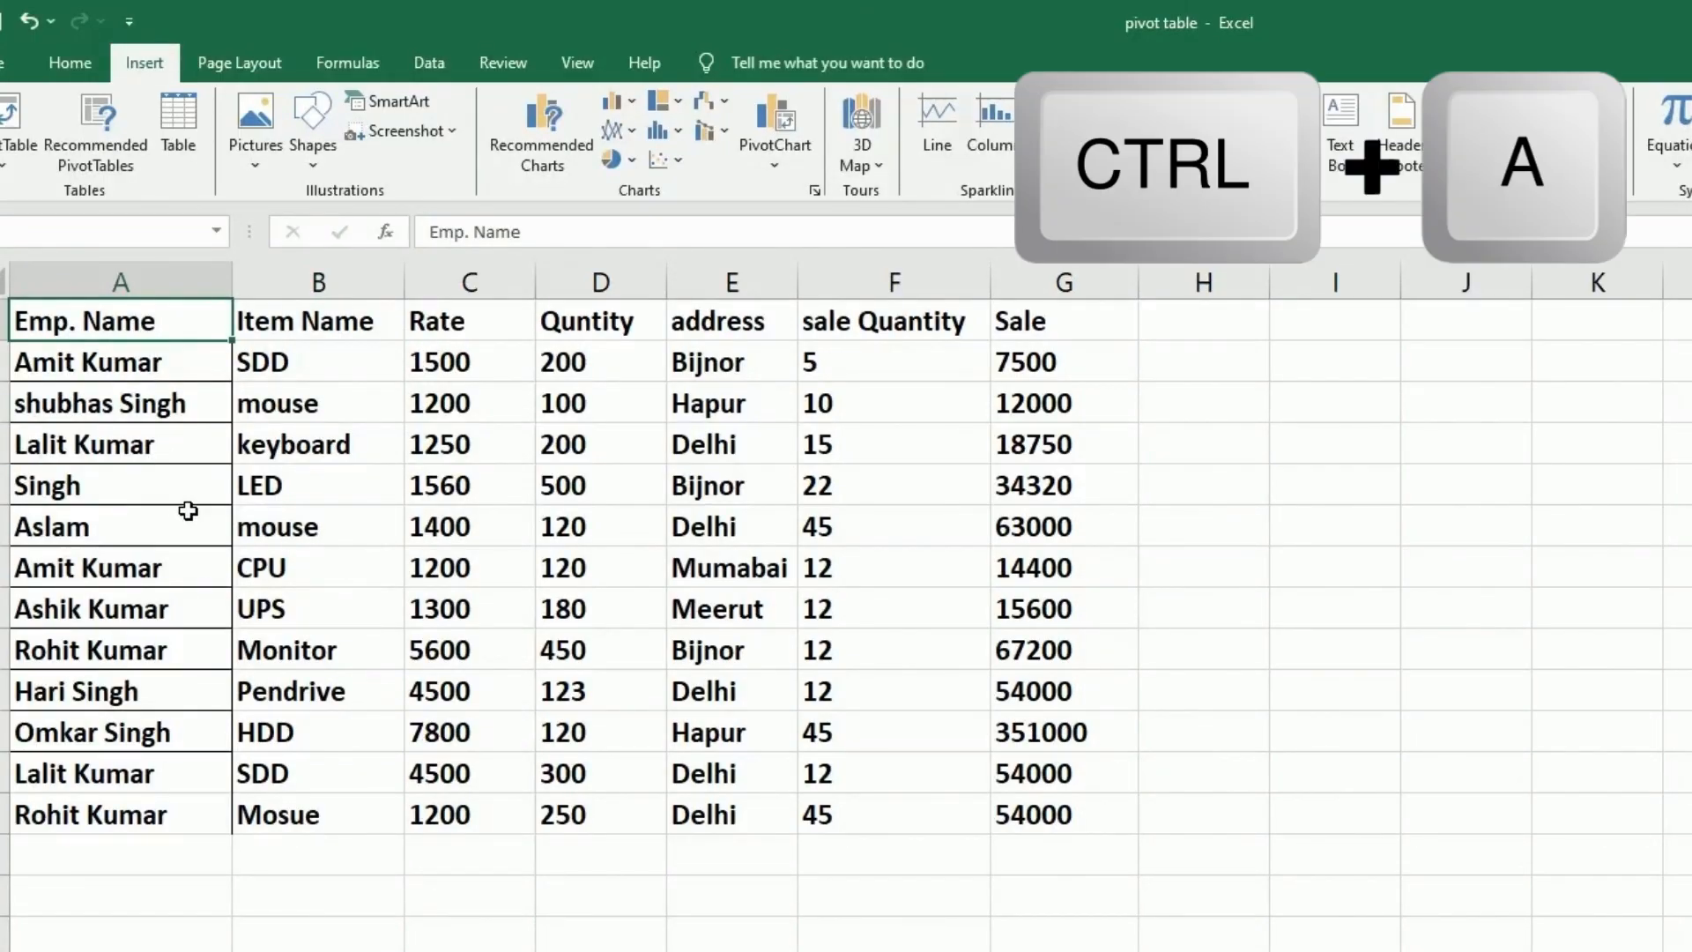
{"action": "key", "text": "ctrl+a"}
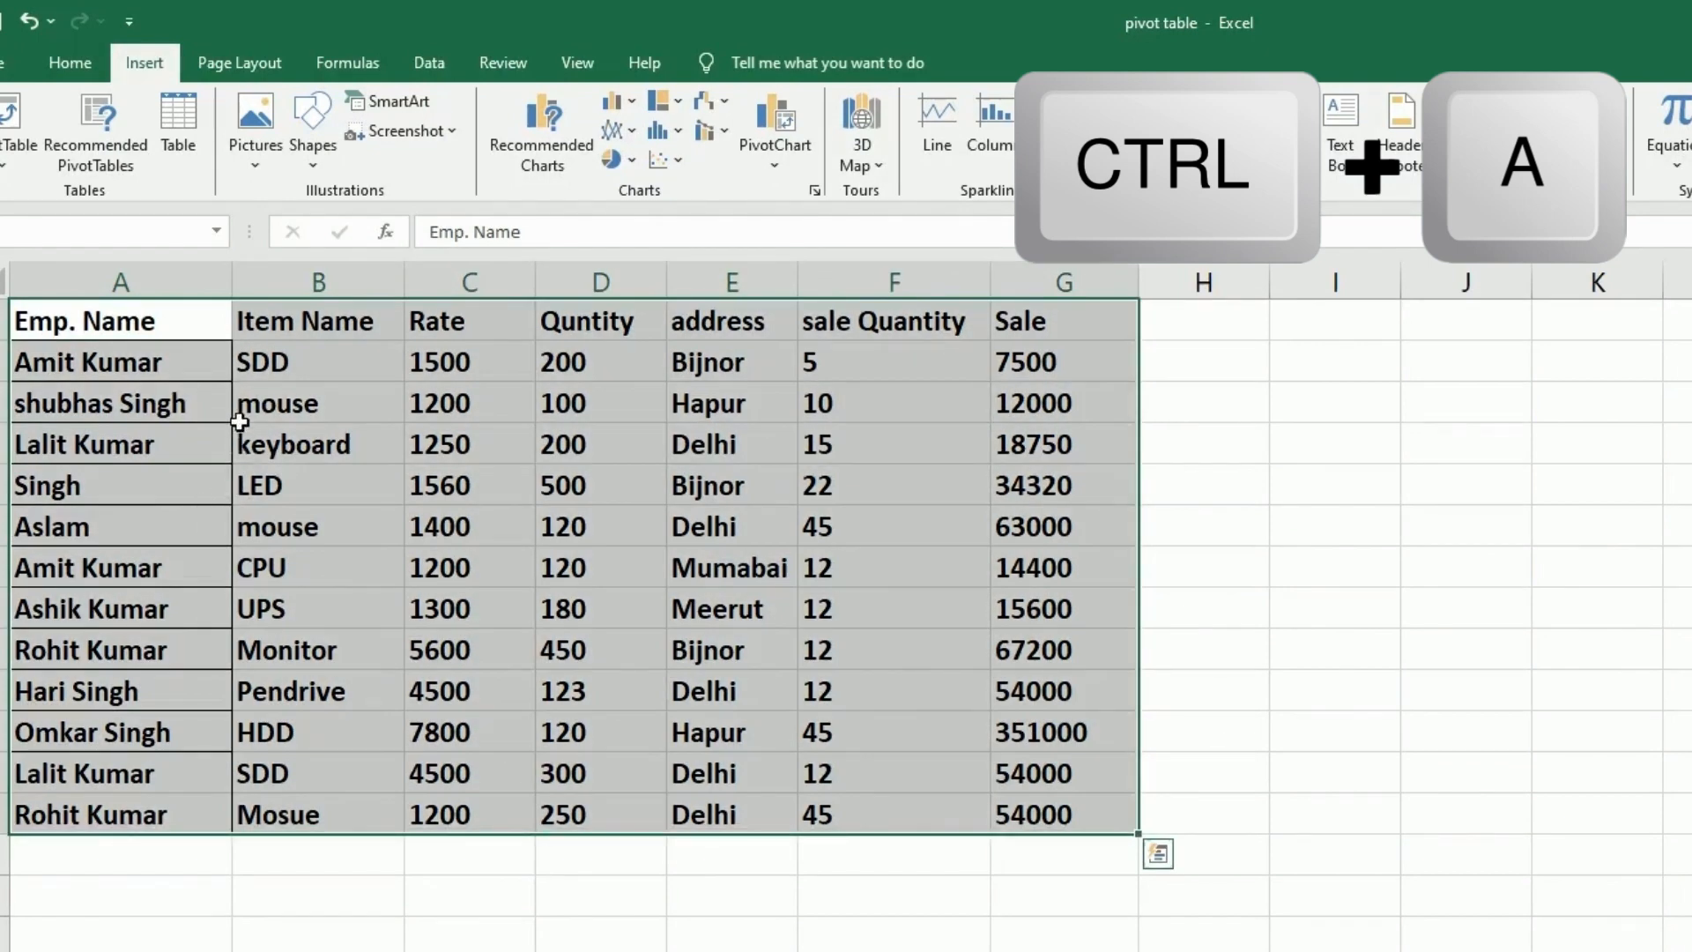
Create a PivotTable from the selected range Sheet1!$A$1:$G$13 and place it on a new worksheet.
{"action": "left_click", "coordinate": [54, 61]}
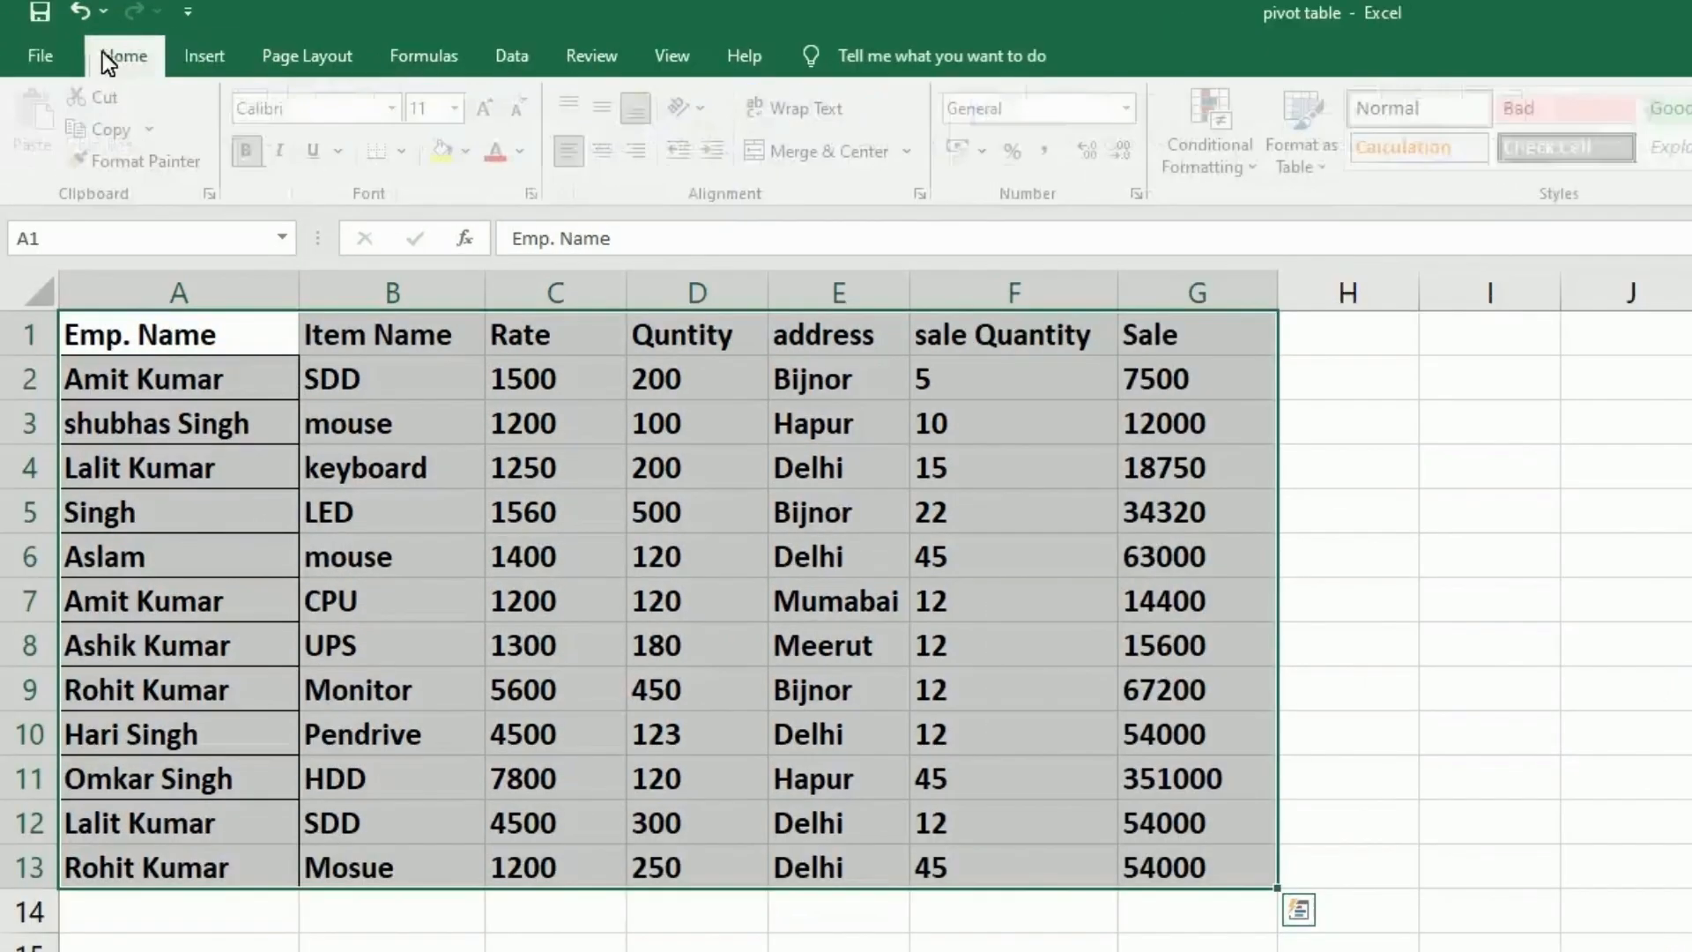
{"action": "left_click", "coordinate": [197, 55]}
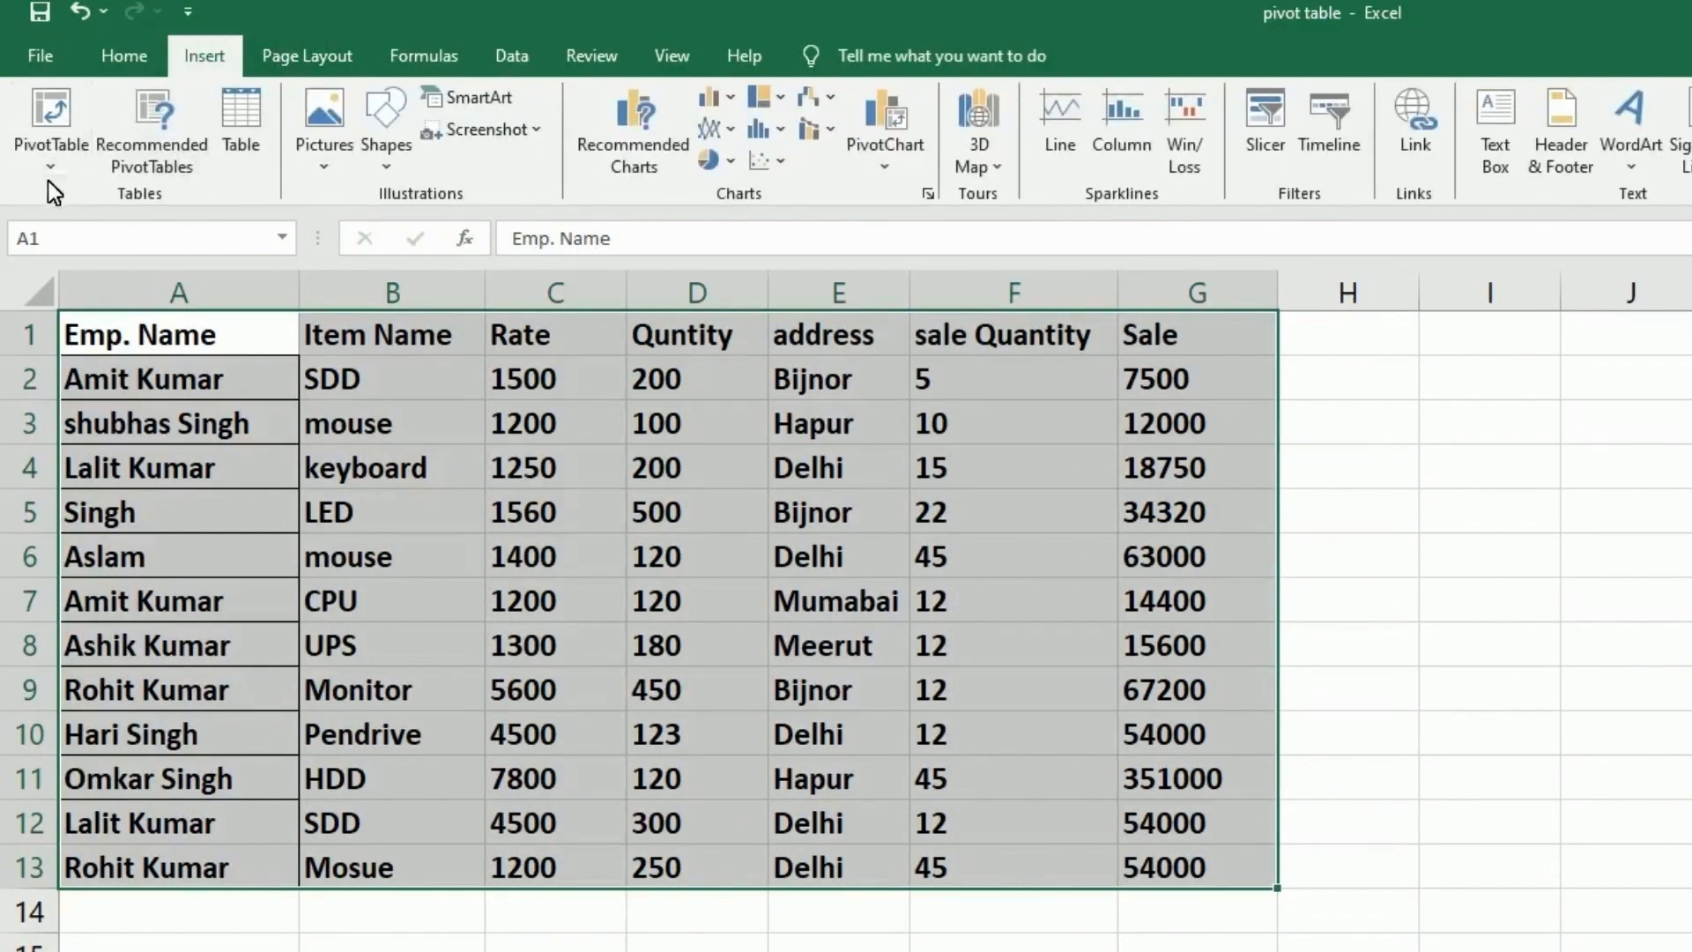
{"action": "left_click", "coordinate": [67, 137]}
{"action": "left_click", "coordinate": [55, 137]}
{"action": "left_click", "coordinate": [61, 118]}
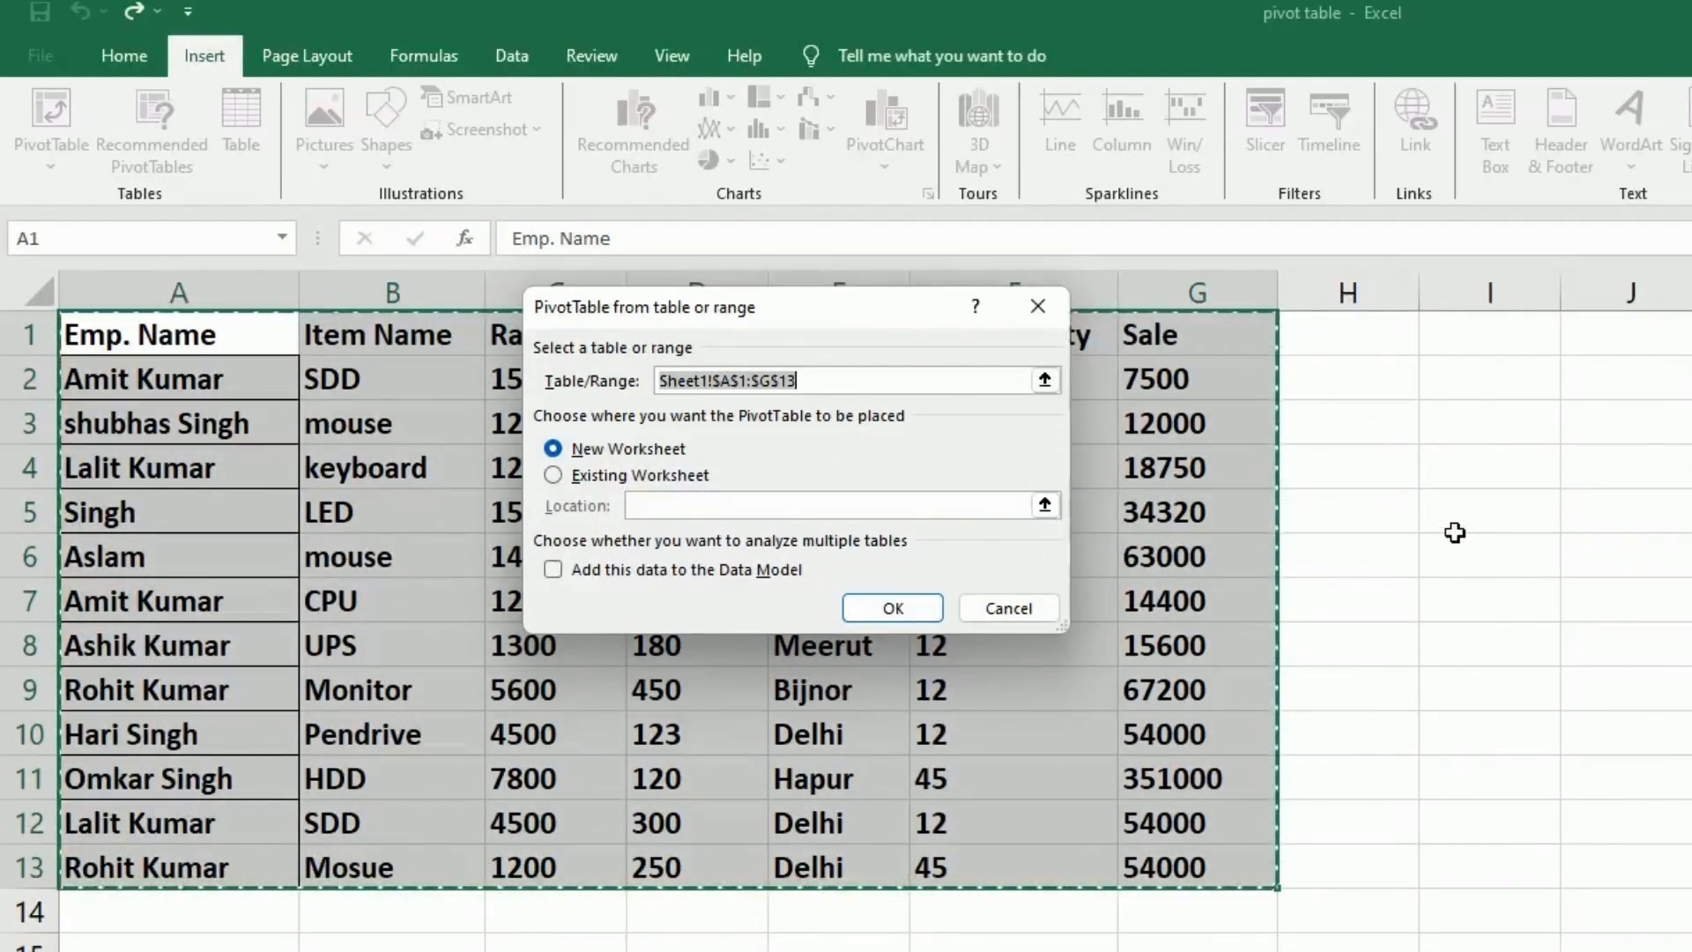
{"action": "left_click", "coordinate": [596, 480]}
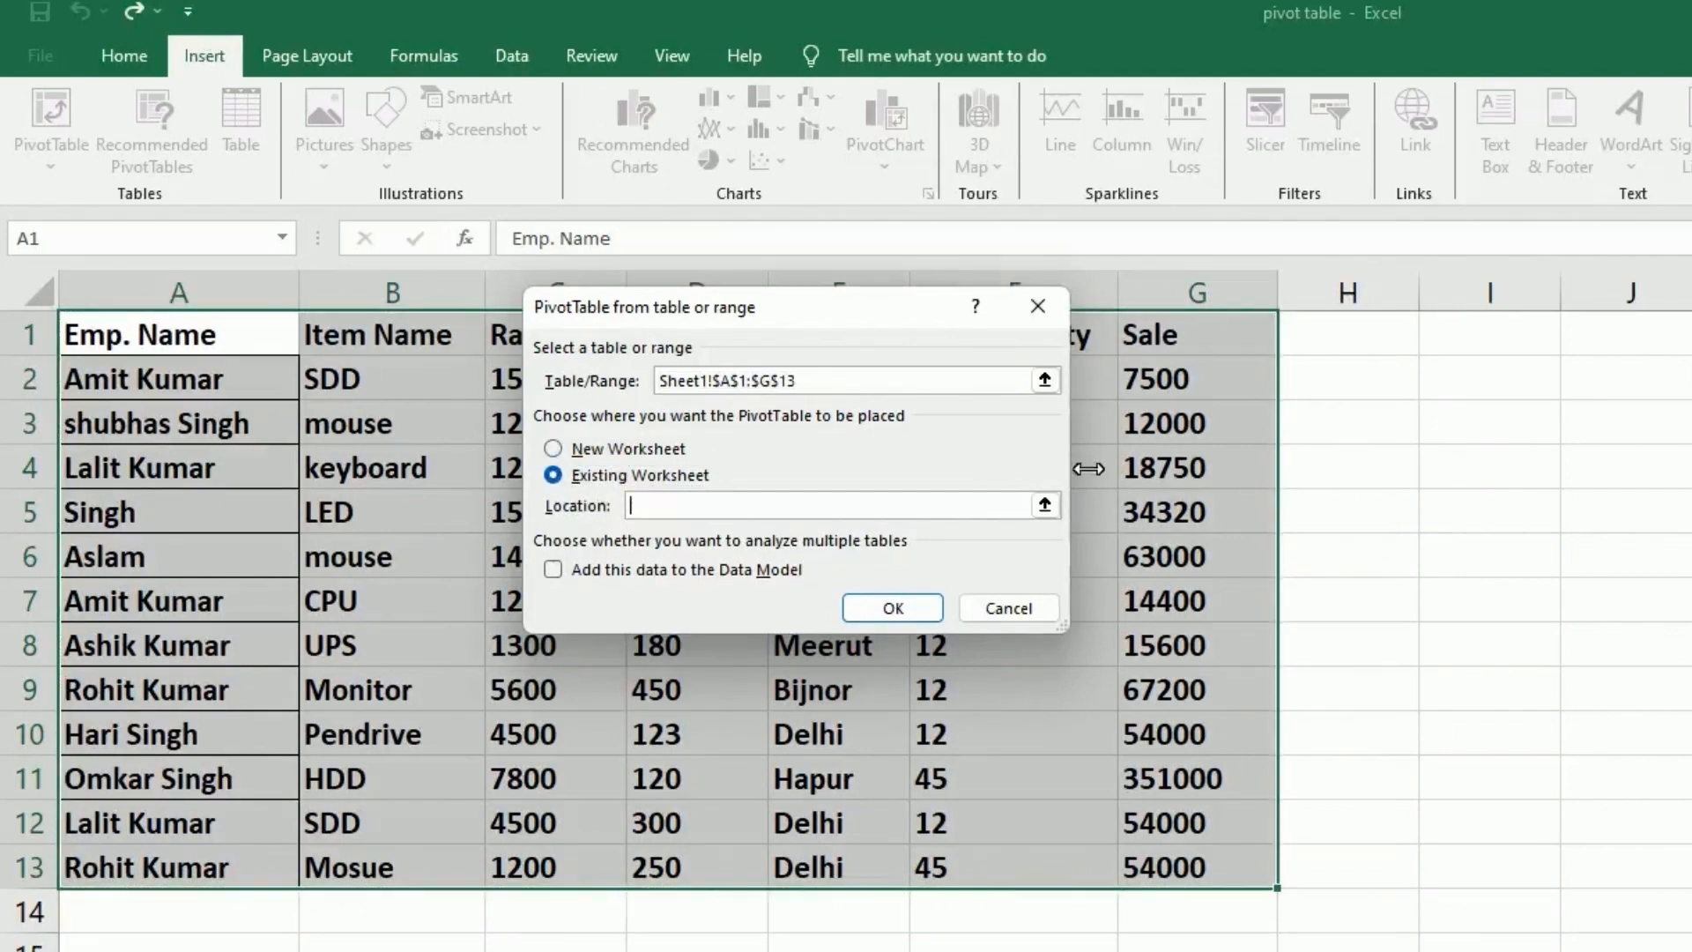
{"action": "left_click", "coordinate": [1624, 434]}
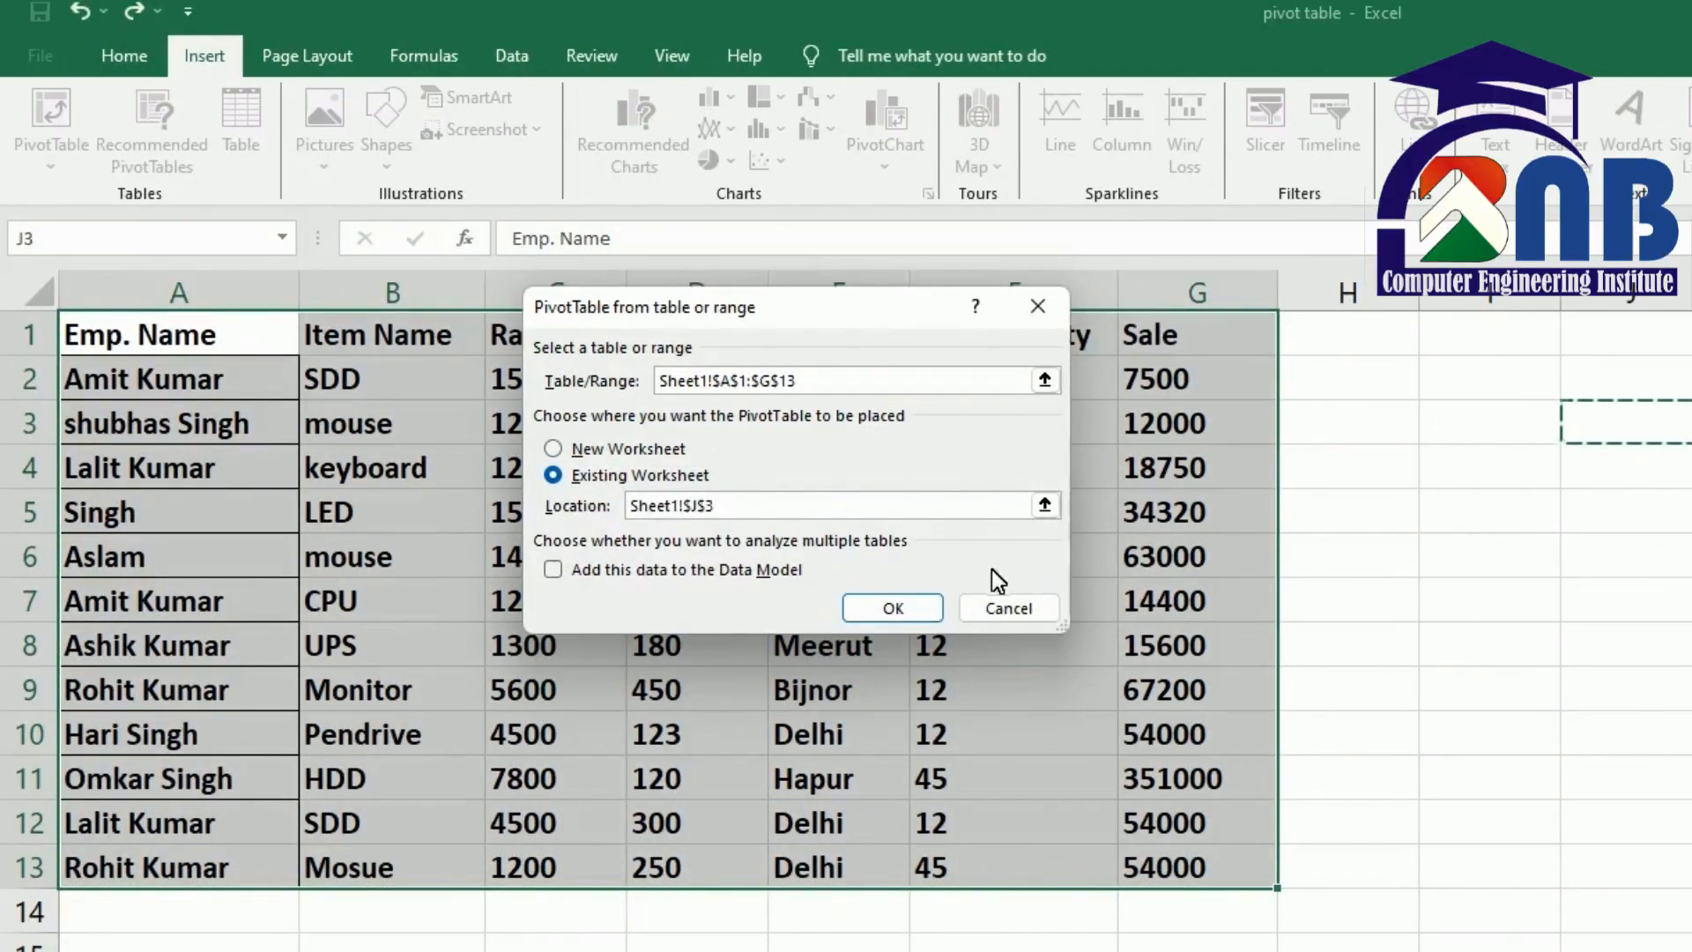
{"action": "left_click", "coordinate": [589, 450]}
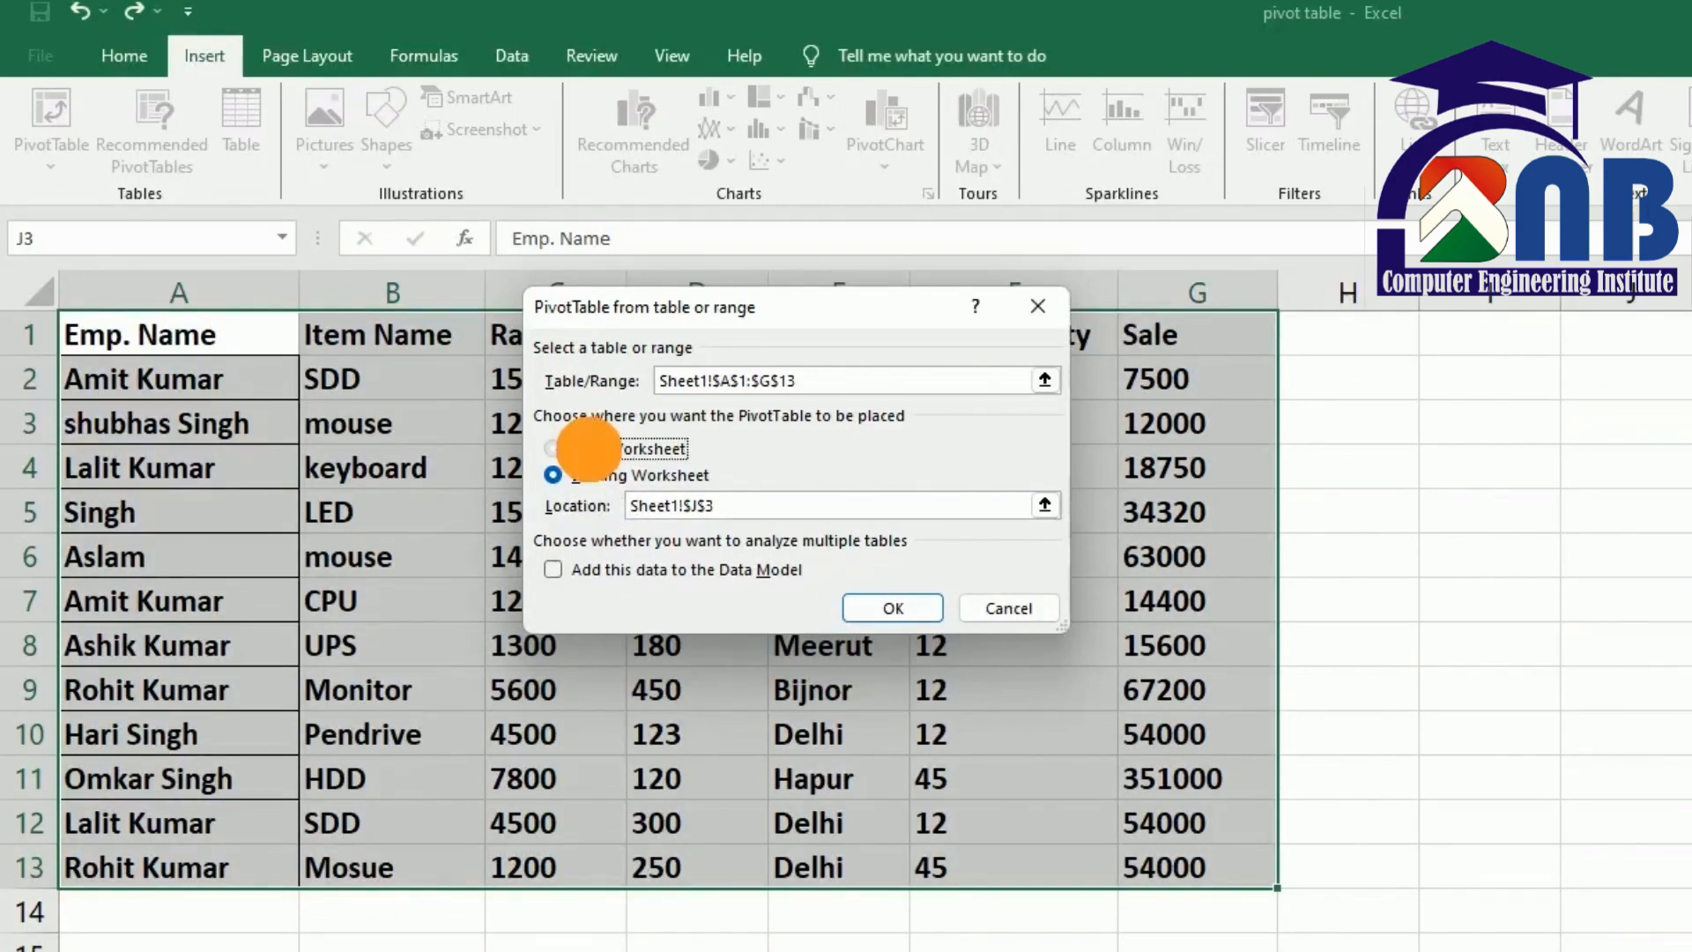
{"action": "left_click", "coordinate": [903, 610]}
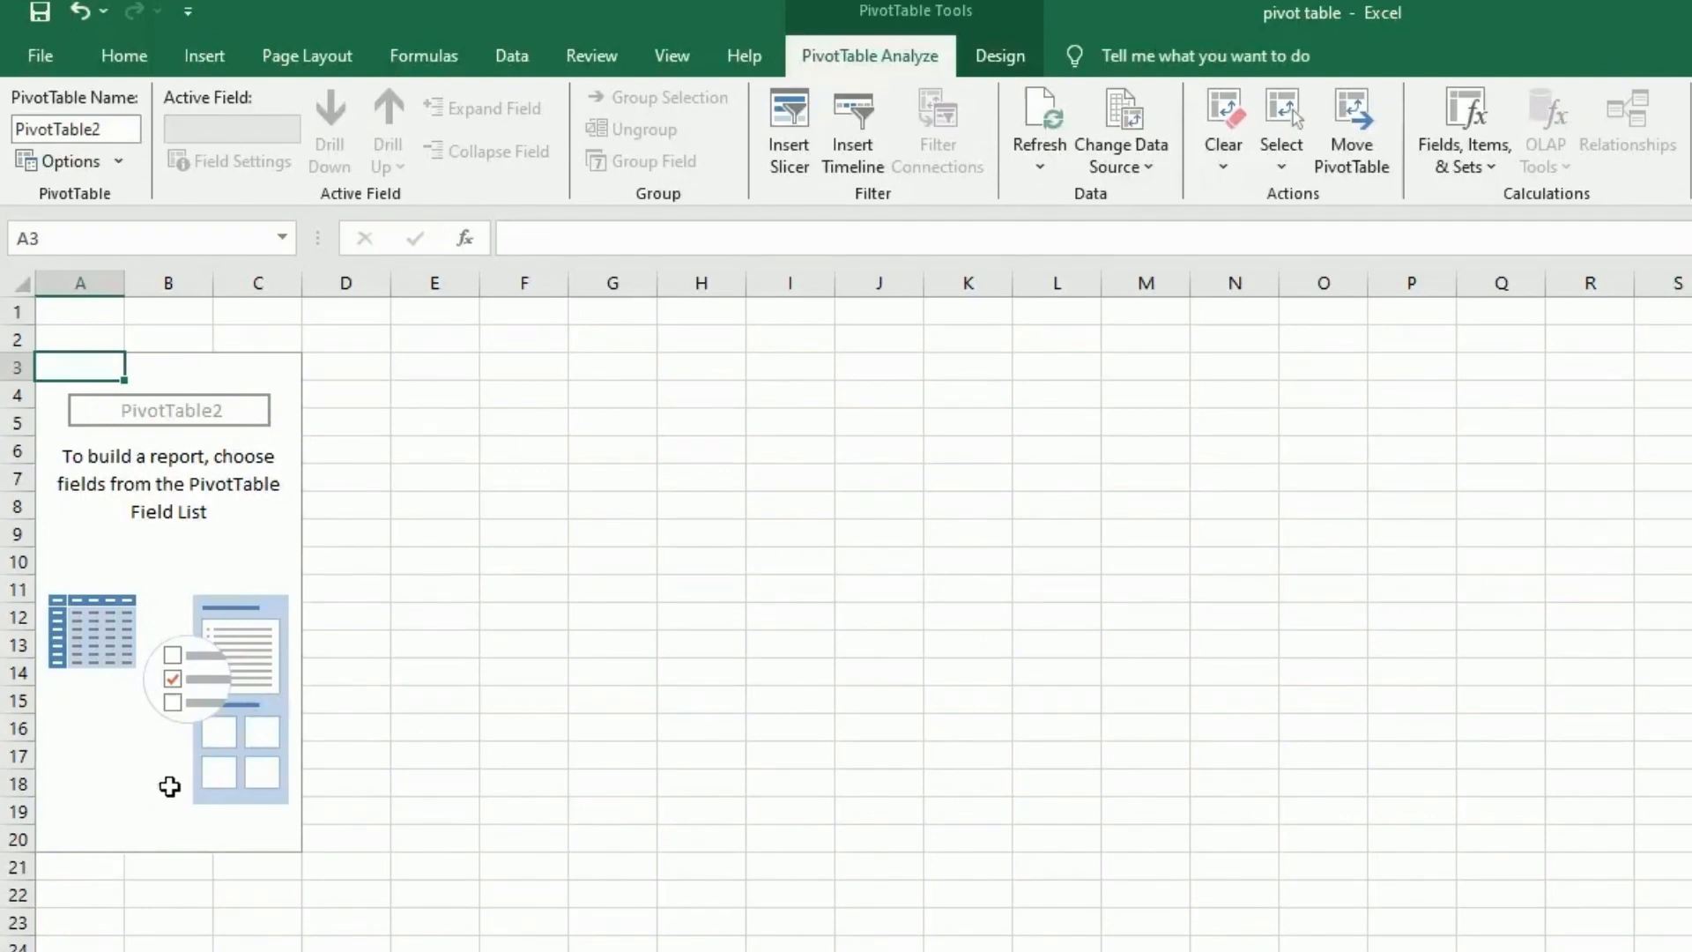
Hide the PivotTable field list and show it again.
{"action": "left_click", "coordinate": [268, 527]}
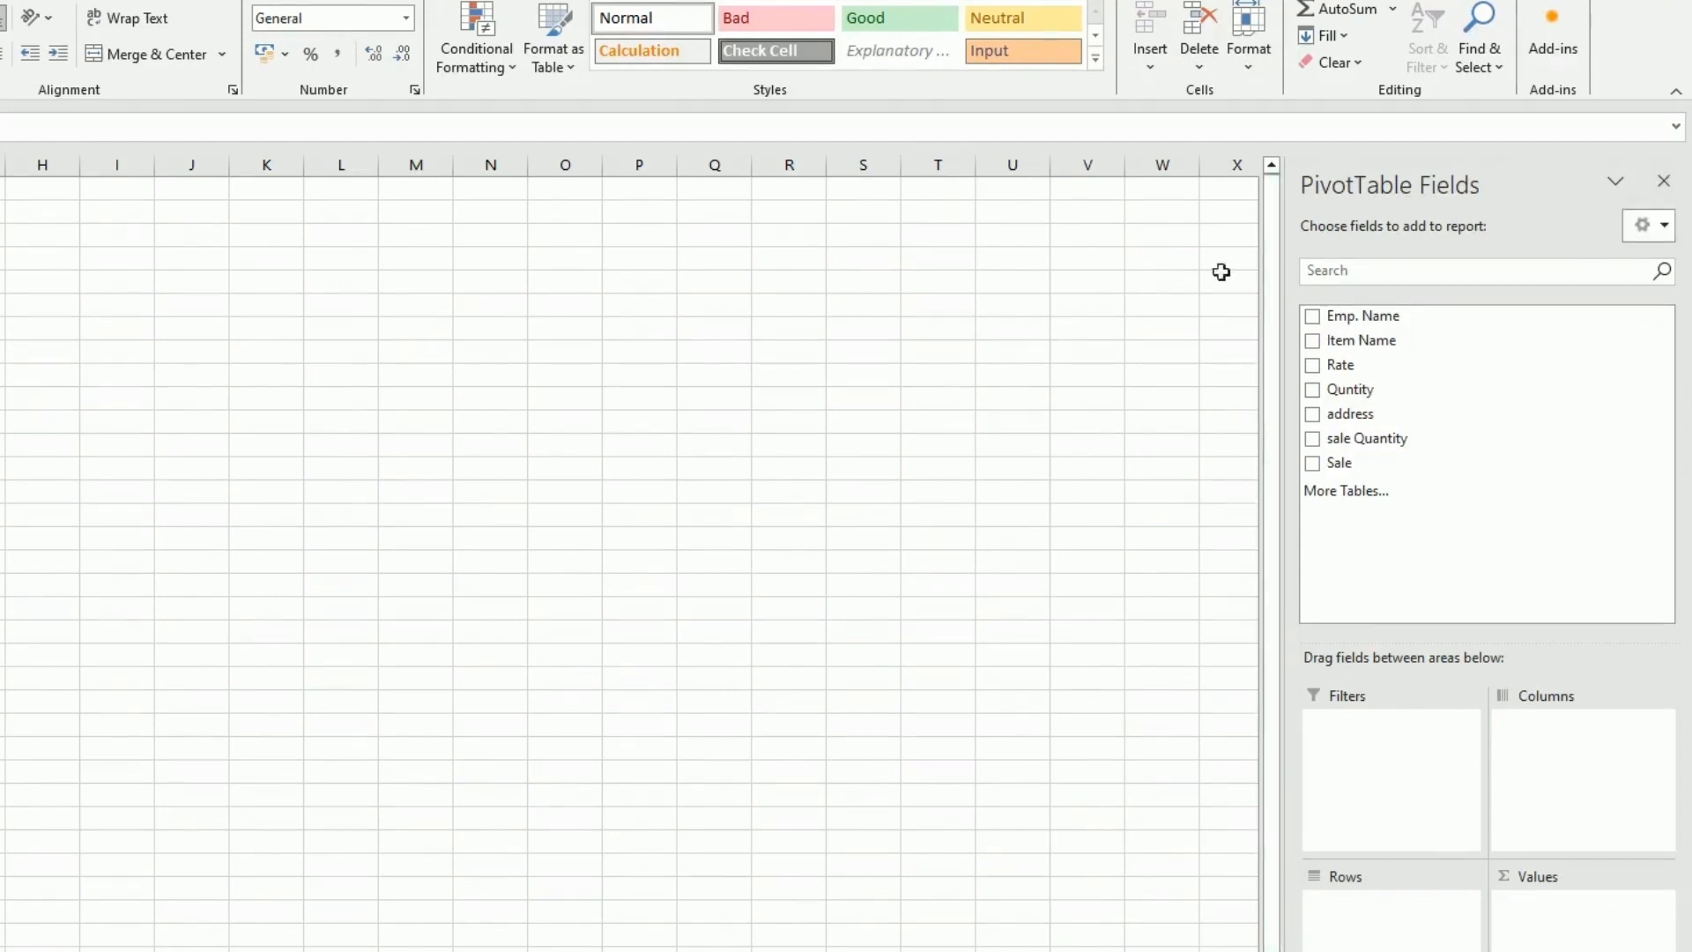
{"action": "left_click", "coordinate": [1665, 184]}
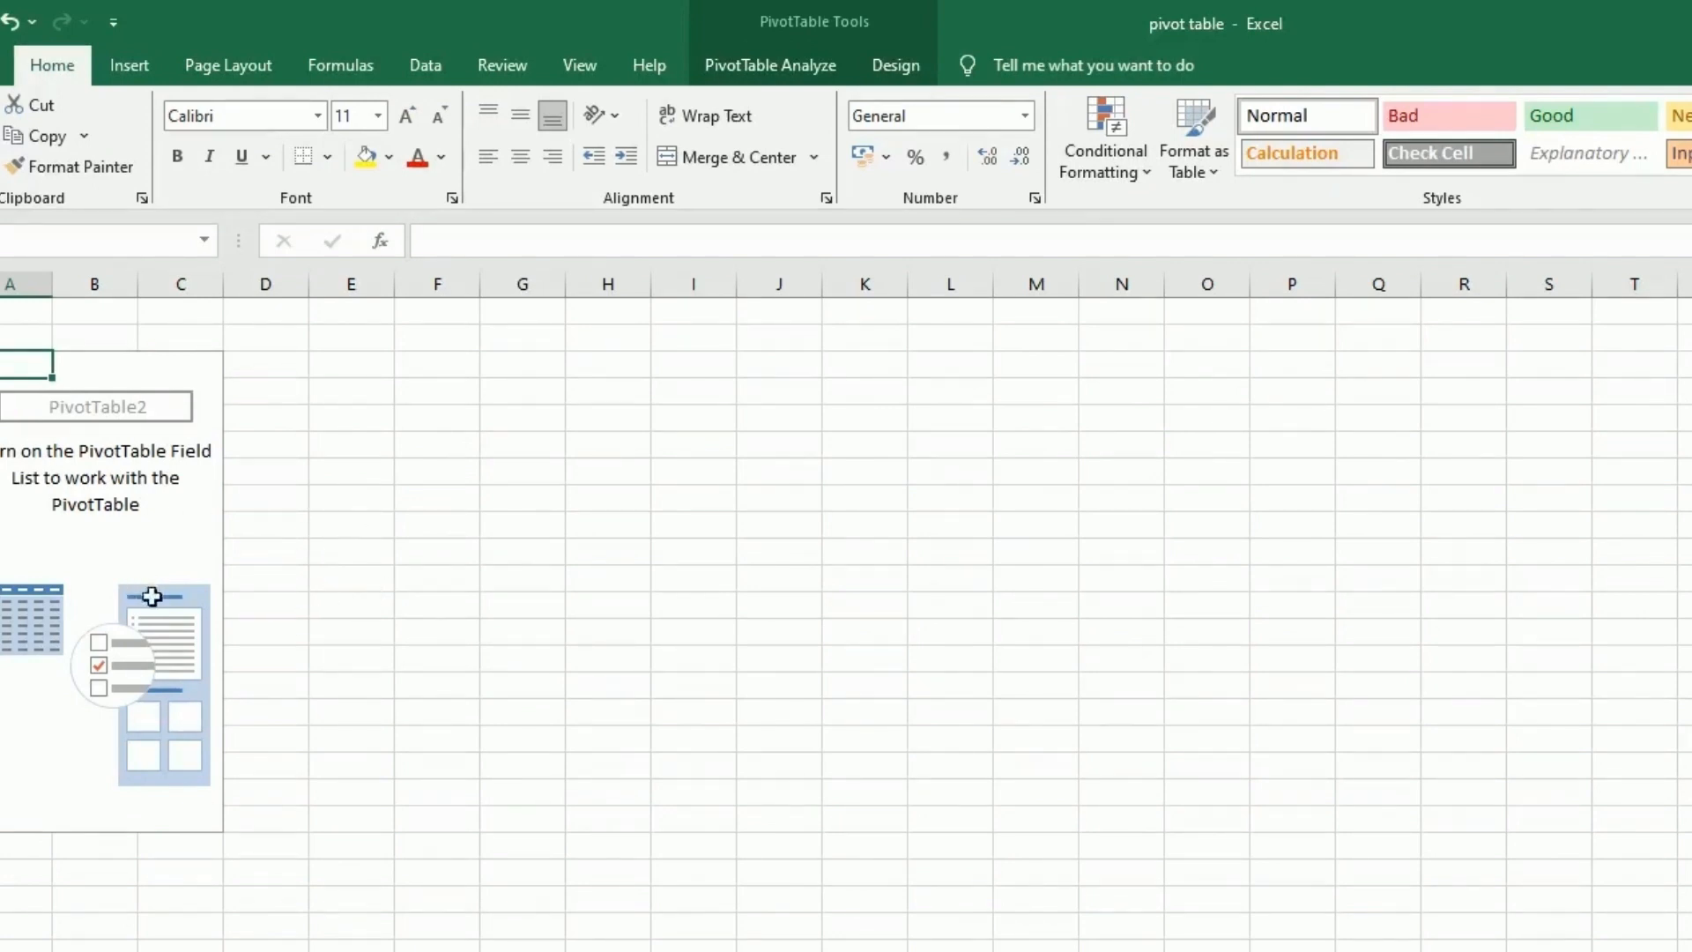
{"action": "left_click", "coordinate": [780, 64]}
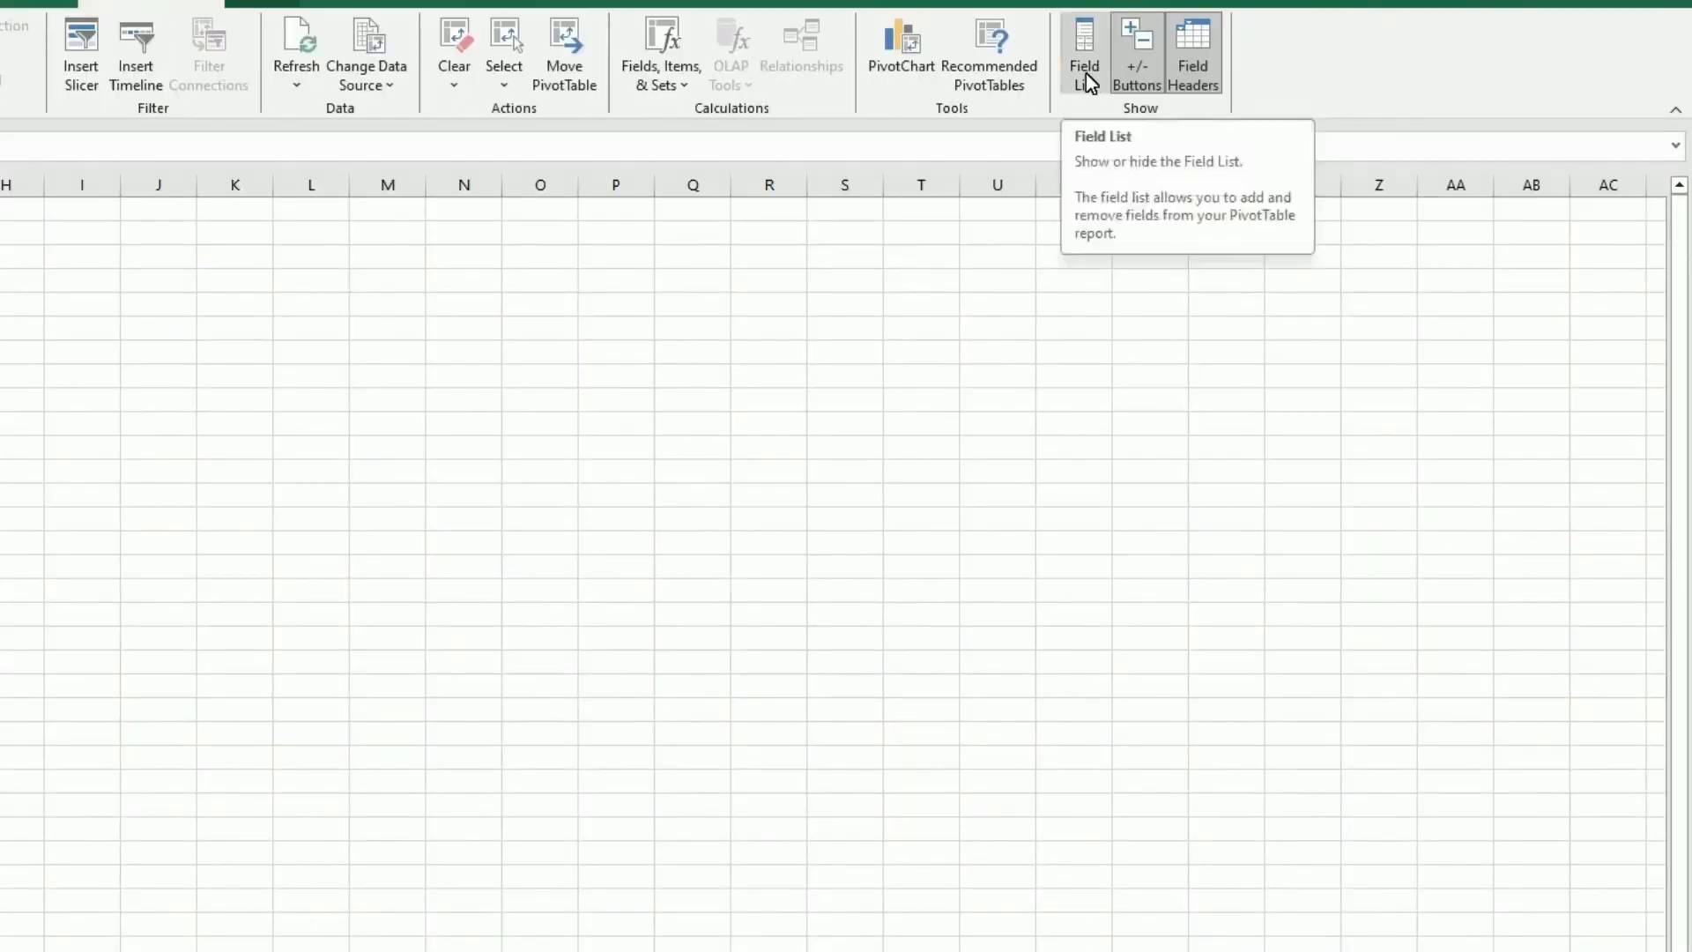
{"action": "left_click", "coordinate": [1086, 79]}
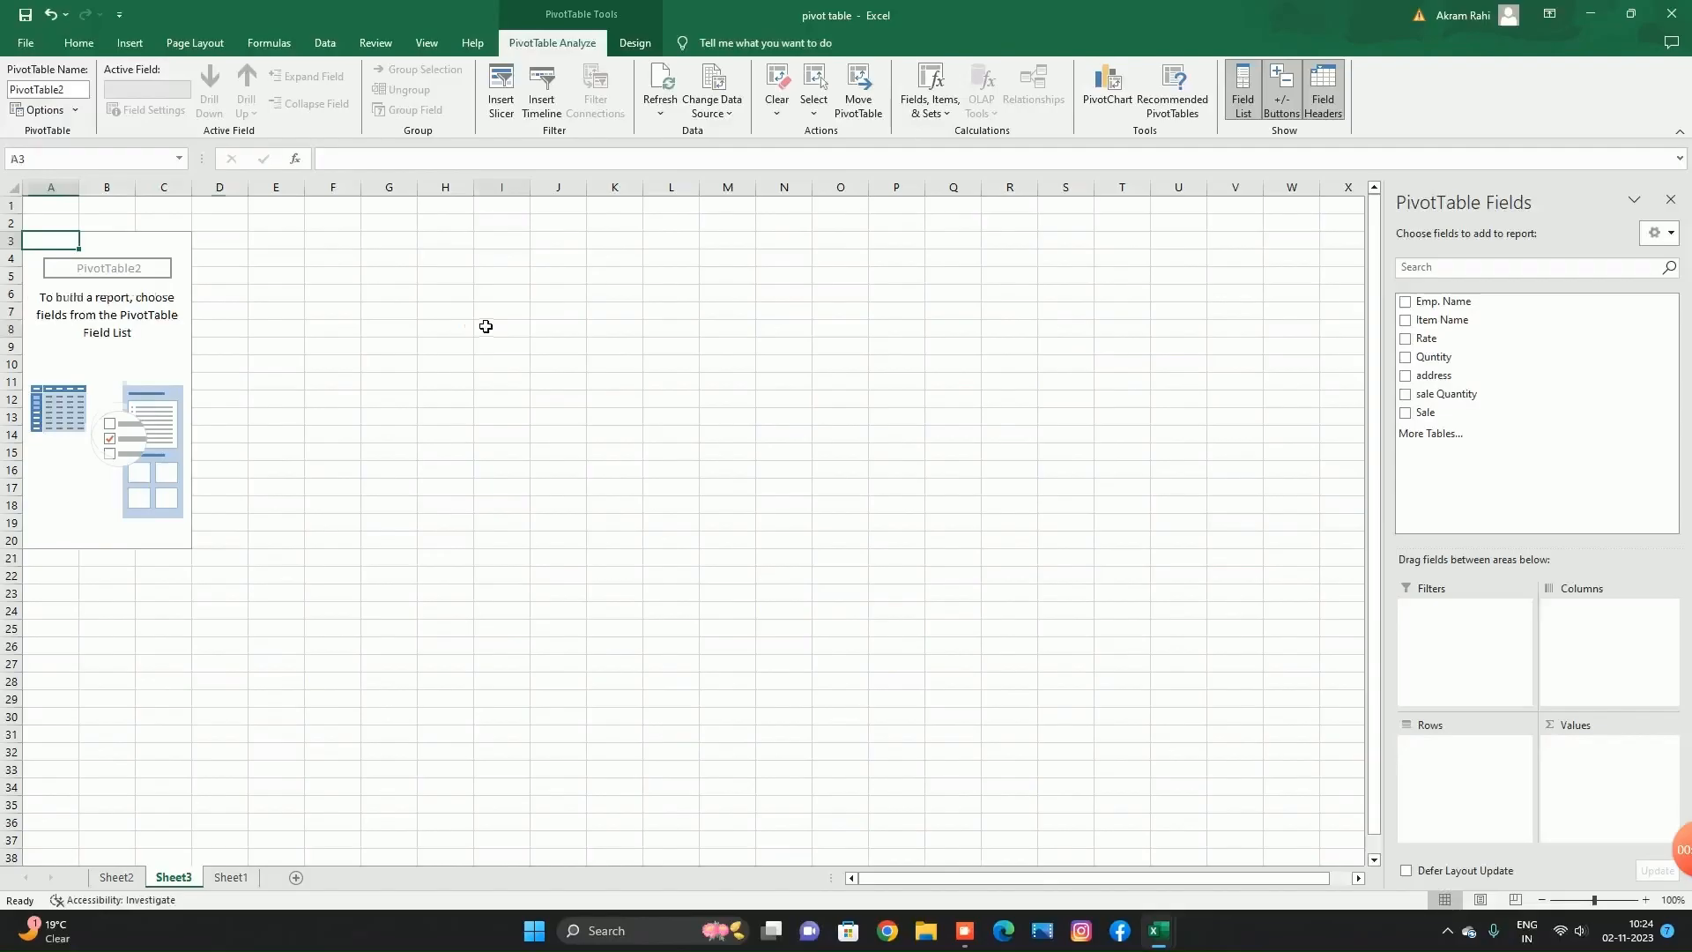
Add Item Name as the report filter and sale Quantity as a summed value in the empty PivotTable.
{"action": "left_click", "coordinate": [58, 373]}
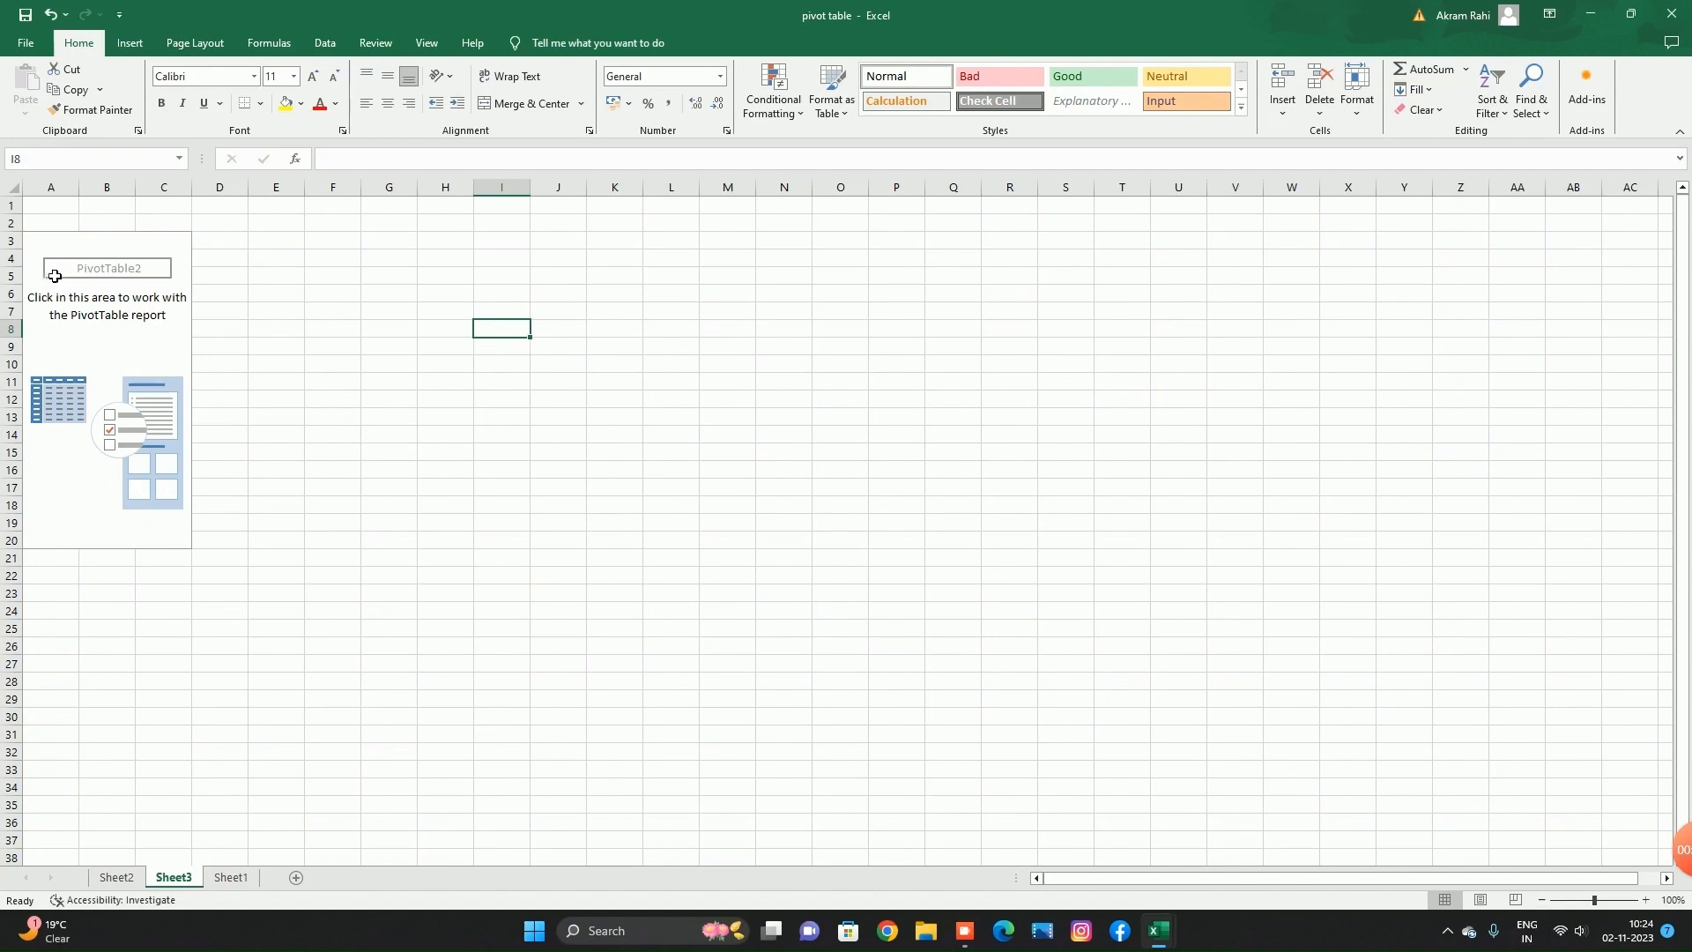
{"action": "left_click", "coordinate": [52, 247]}
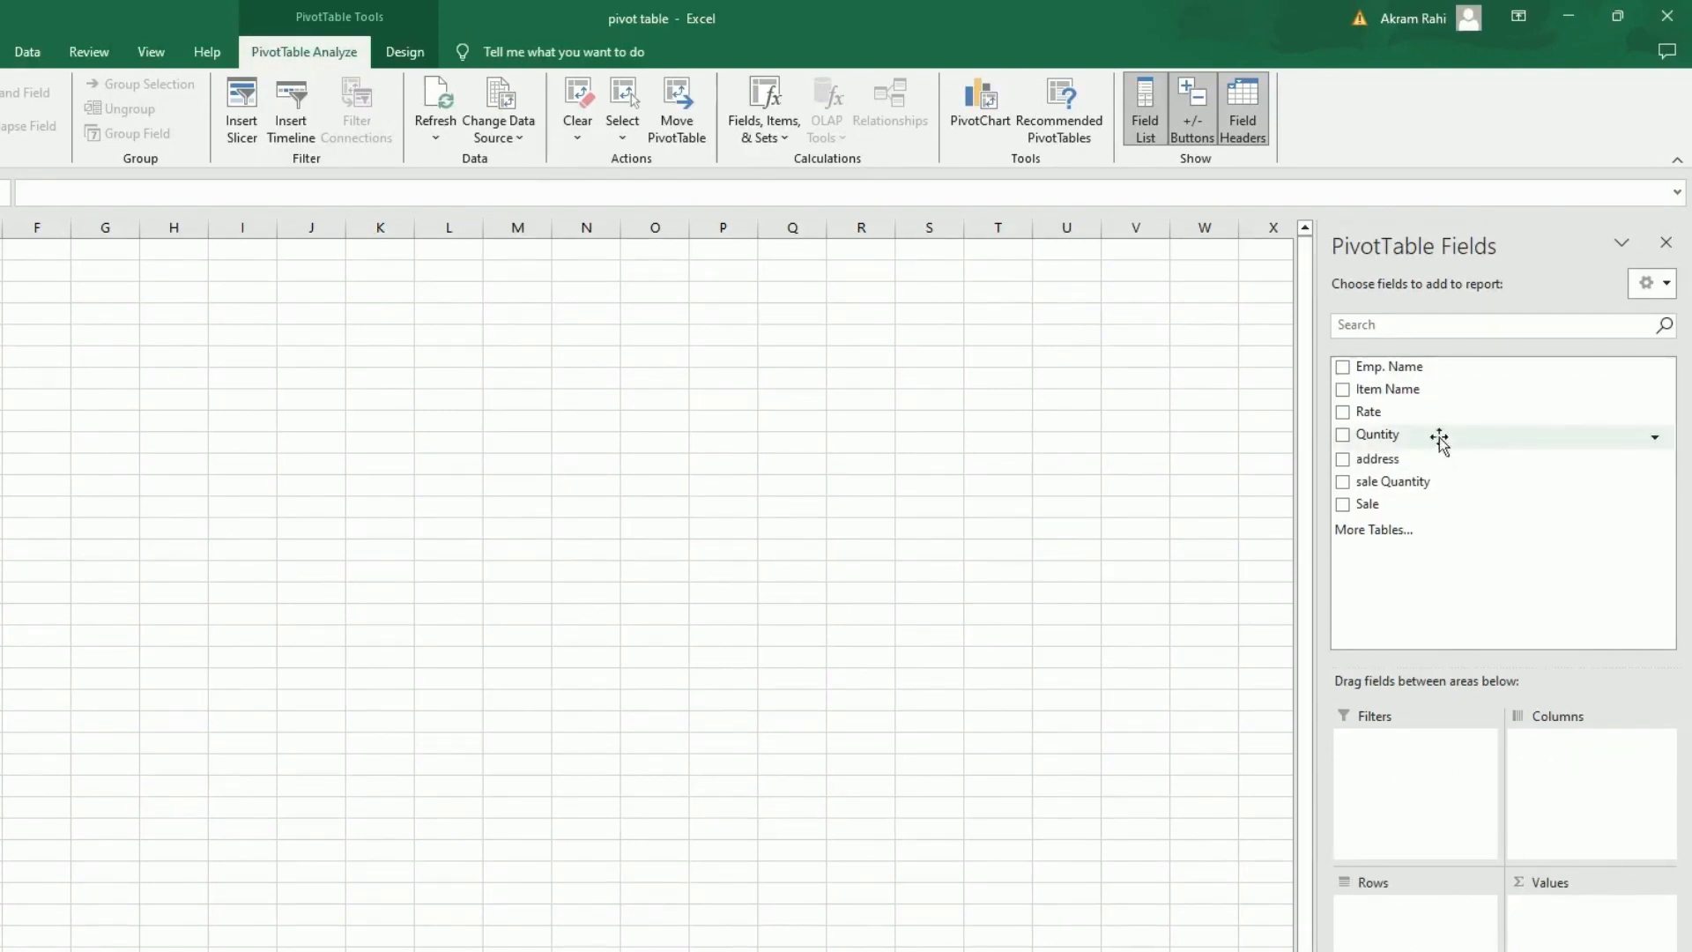
{"action": "left_click", "coordinate": [1381, 402]}
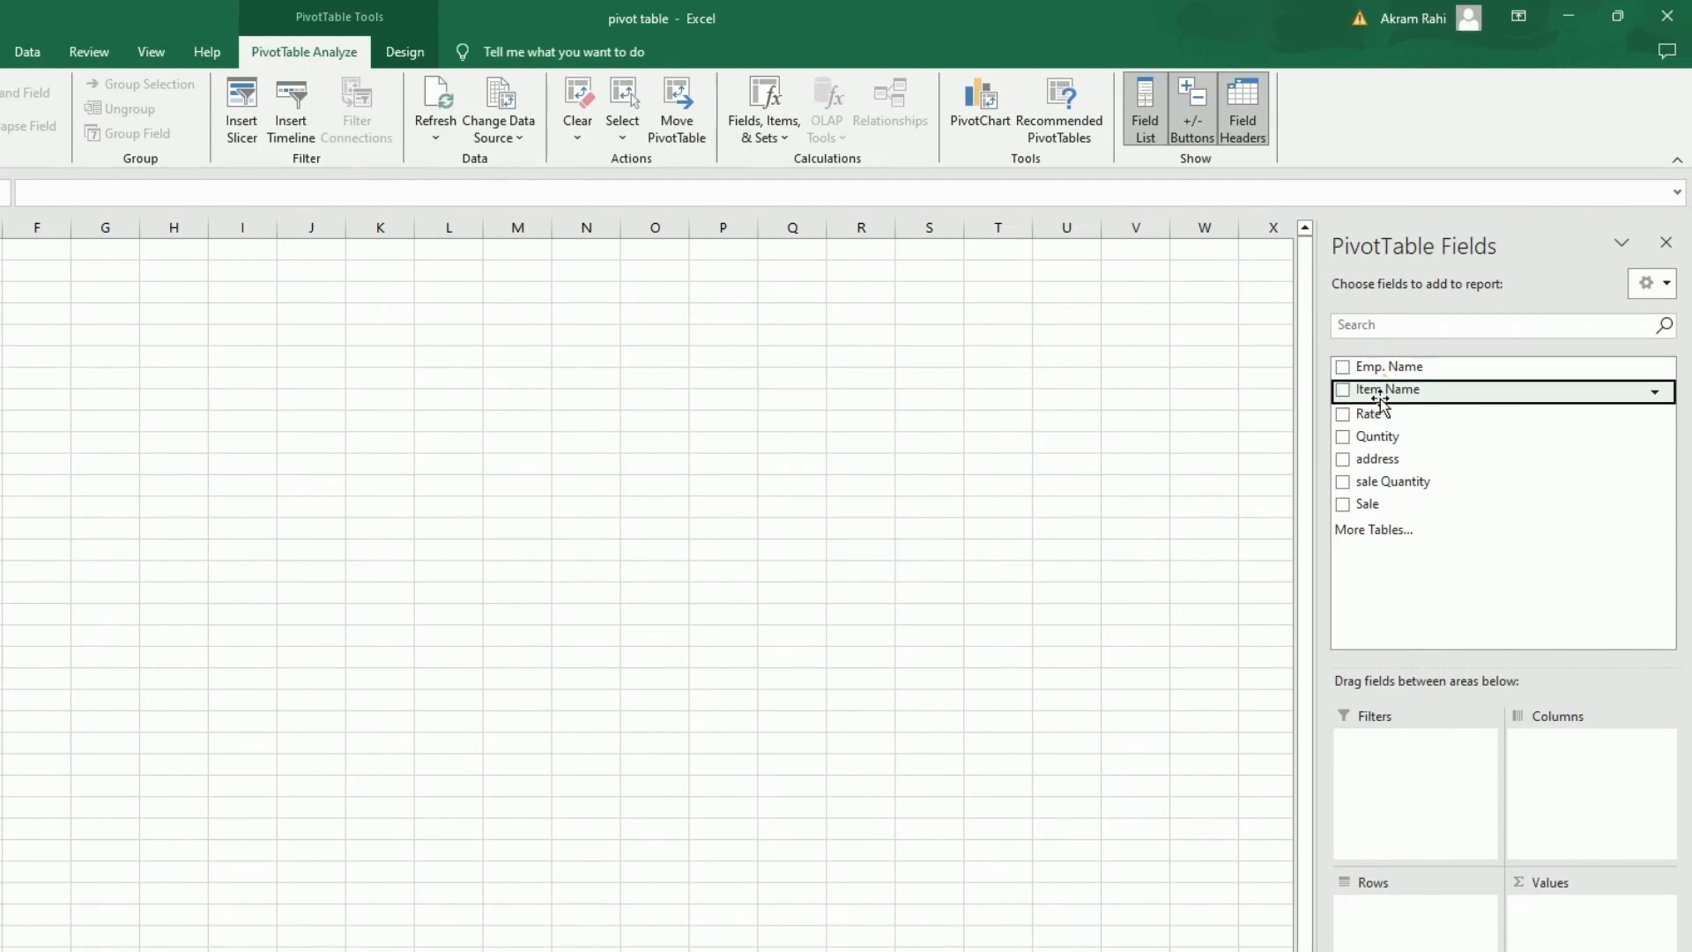
{"action": "left_click_drag", "start_coordinate": [1381, 402], "coordinate": [1409, 764]}
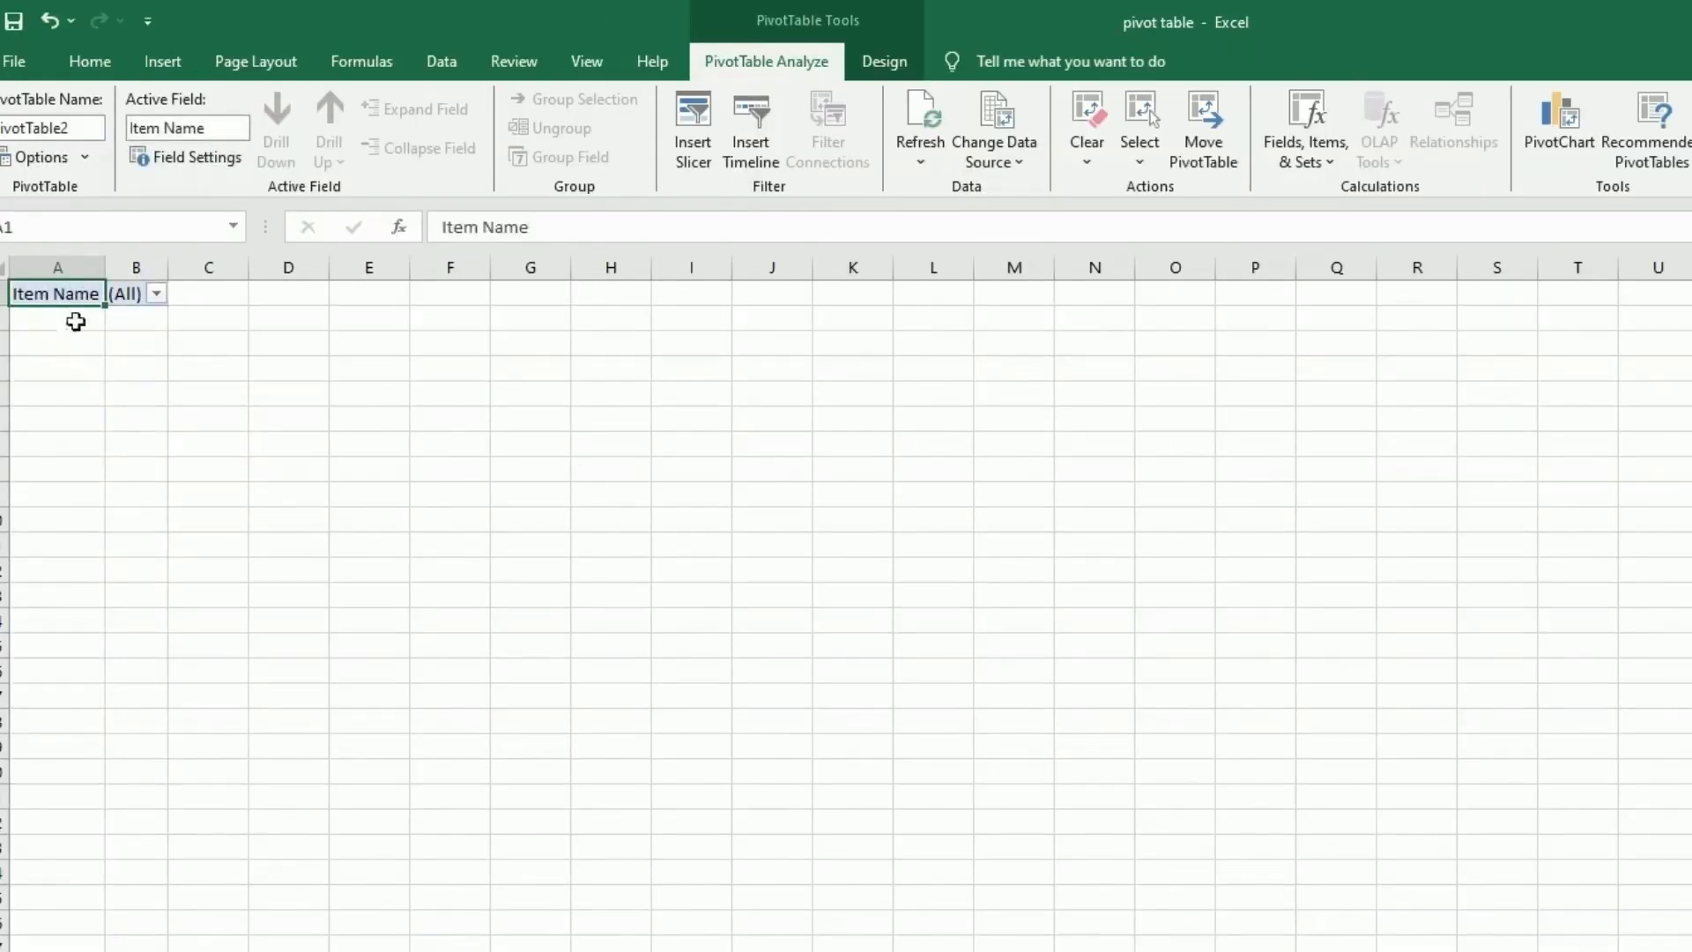
{"action": "left_click", "coordinate": [158, 294]}
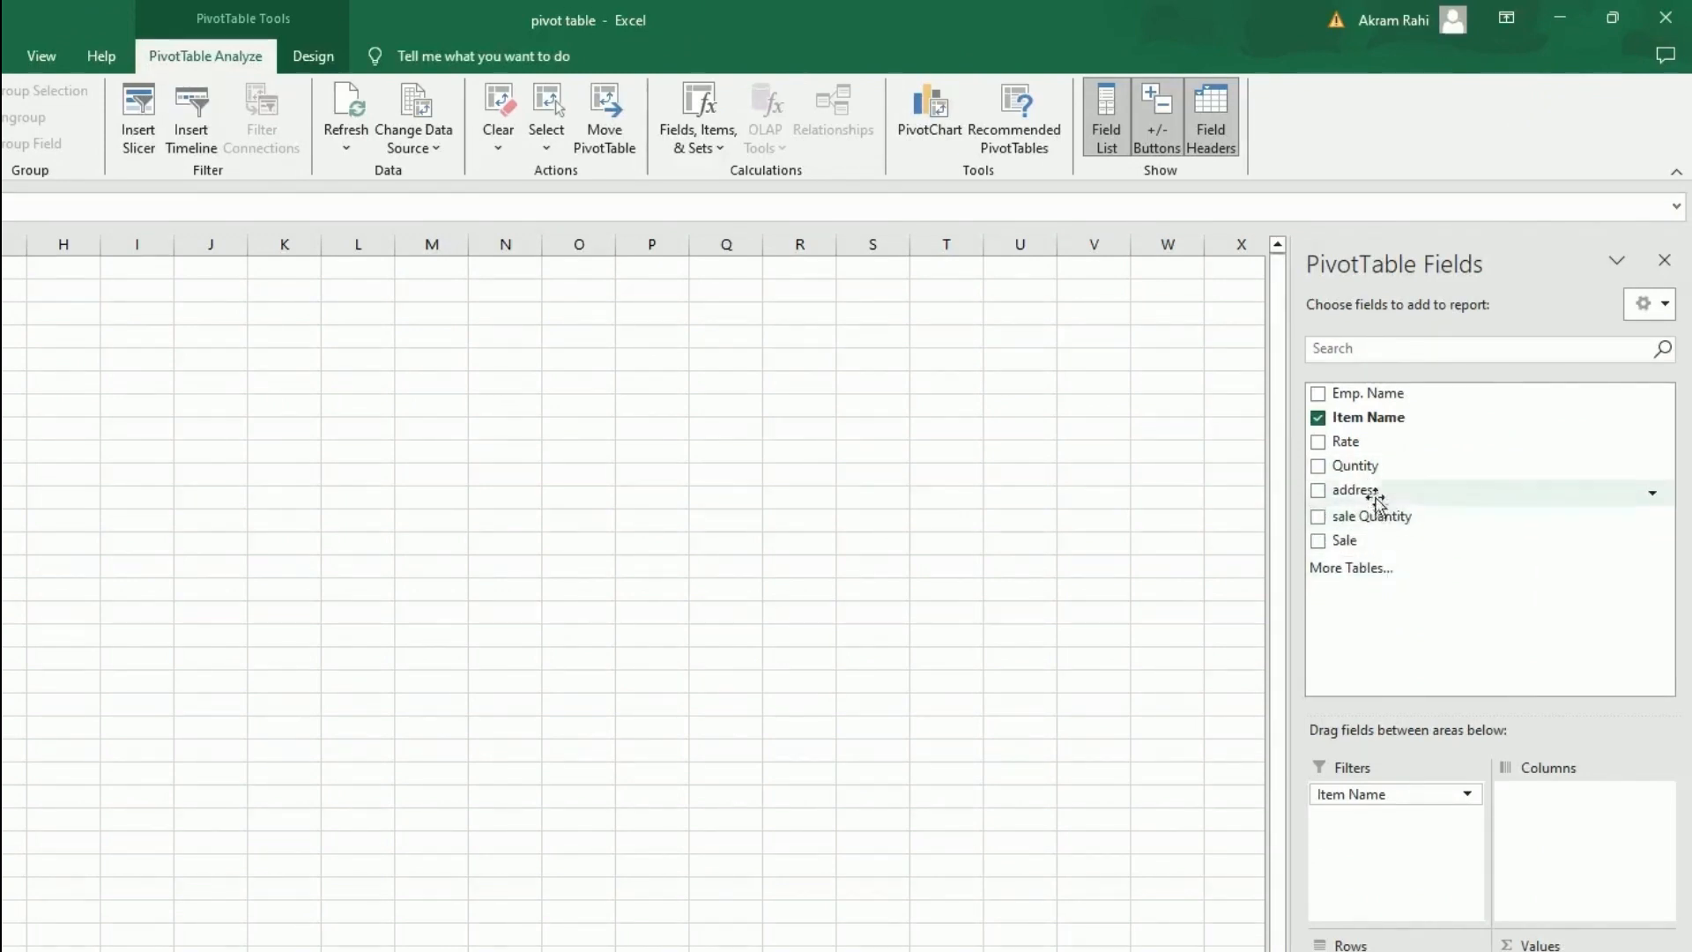
{"action": "left_click", "coordinate": [1318, 515]}
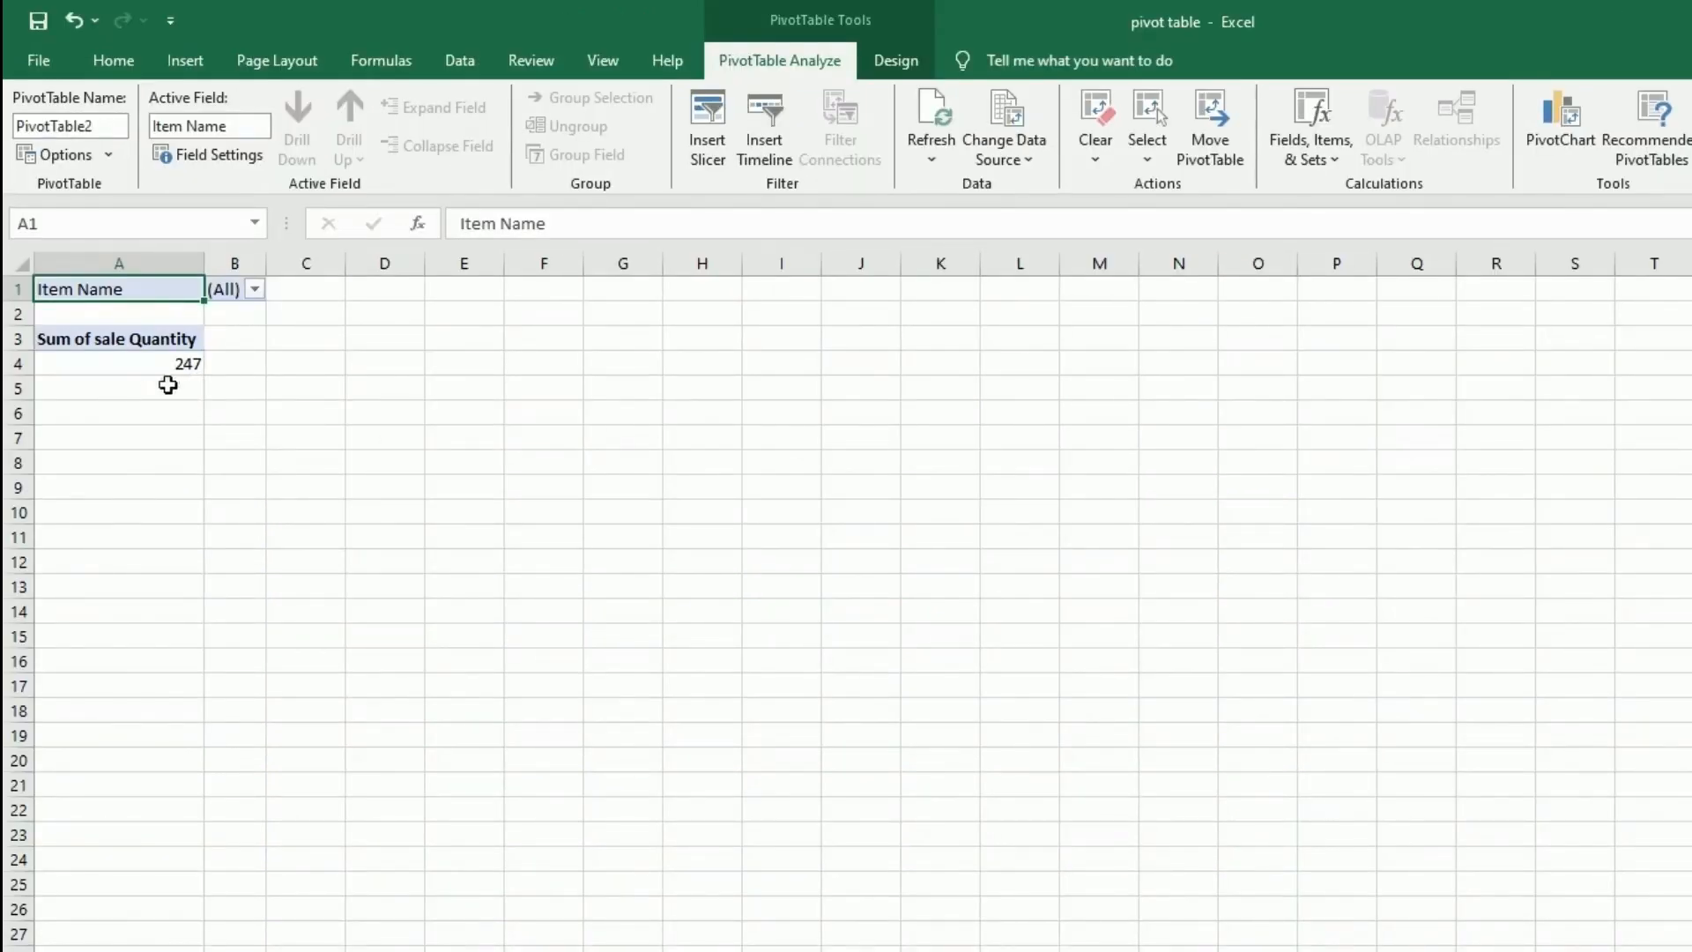
Allow multiple items in the Item Name filter and limit it to HDD only.
{"action": "mouse_move", "coordinate": [195, 379]}
{"action": "left_click", "coordinate": [254, 290]}
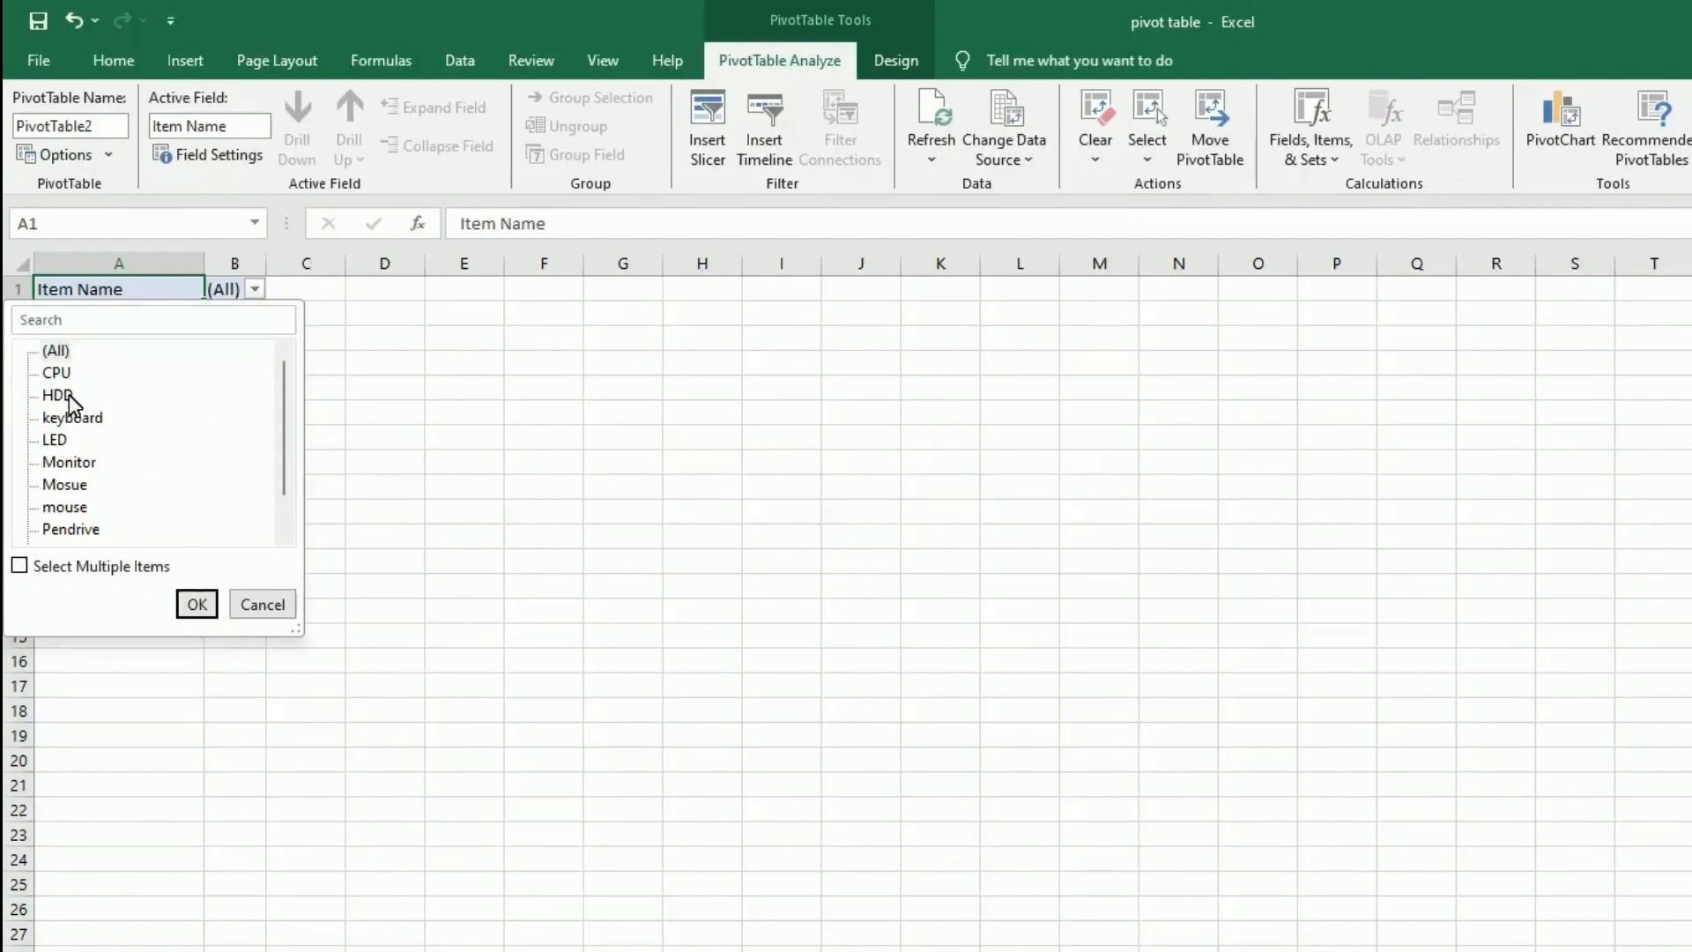
{"action": "left_click", "coordinate": [51, 570]}
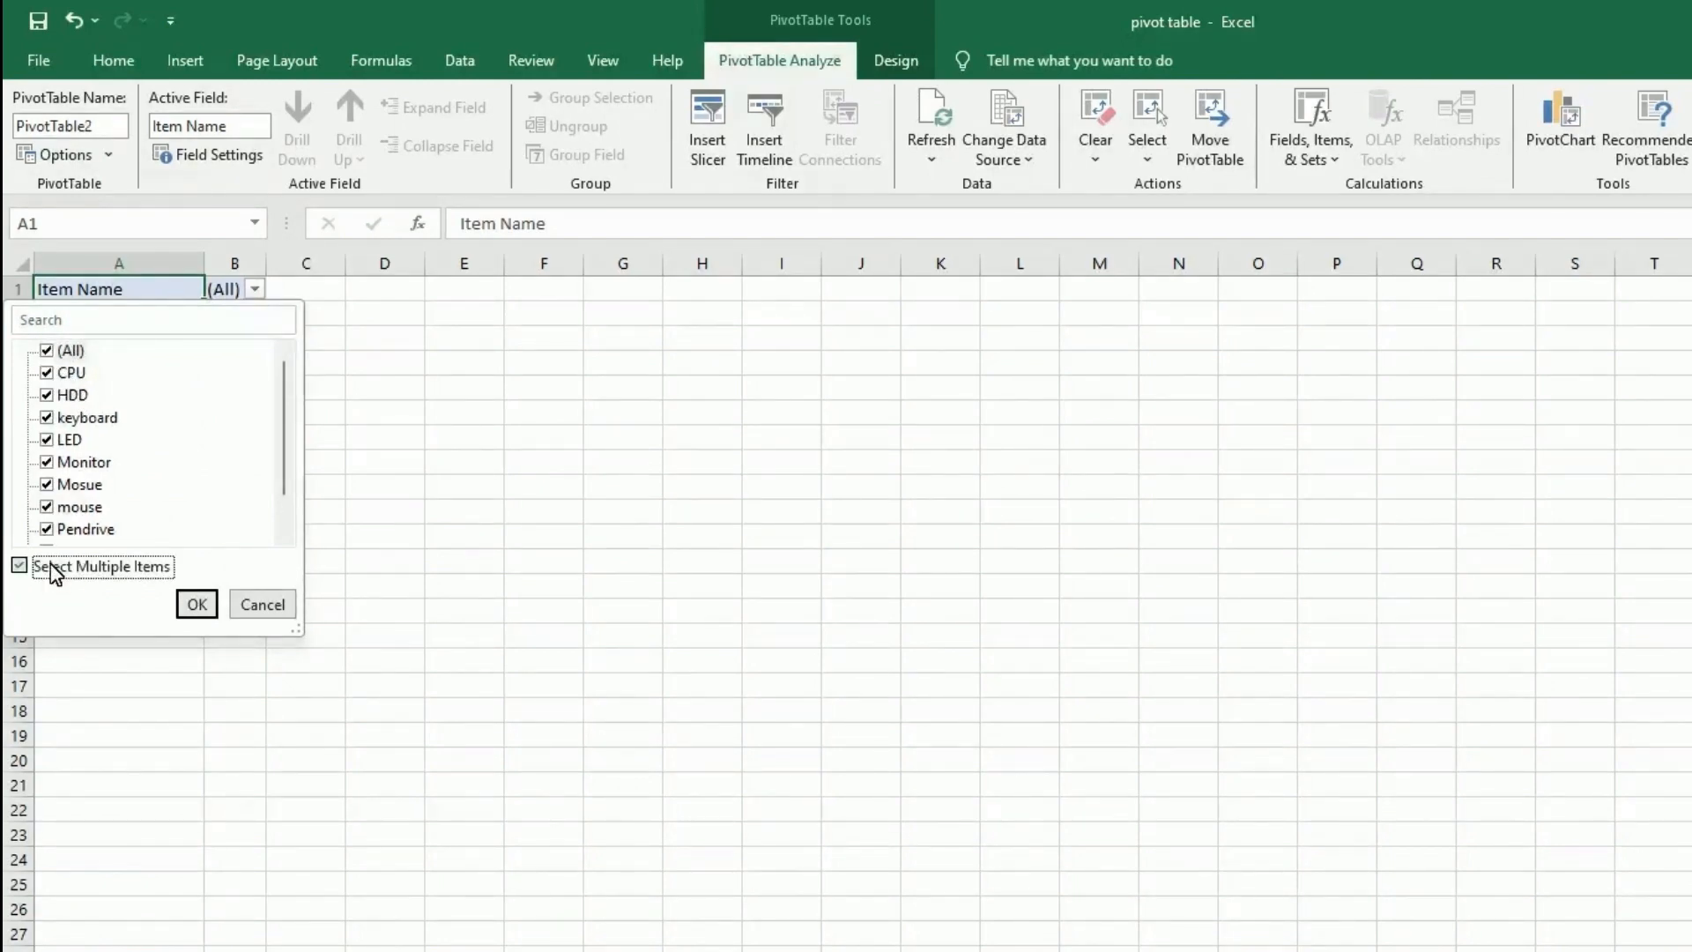
{"action": "left_click", "coordinate": [52, 570]}
{"action": "left_click", "coordinate": [69, 565]}
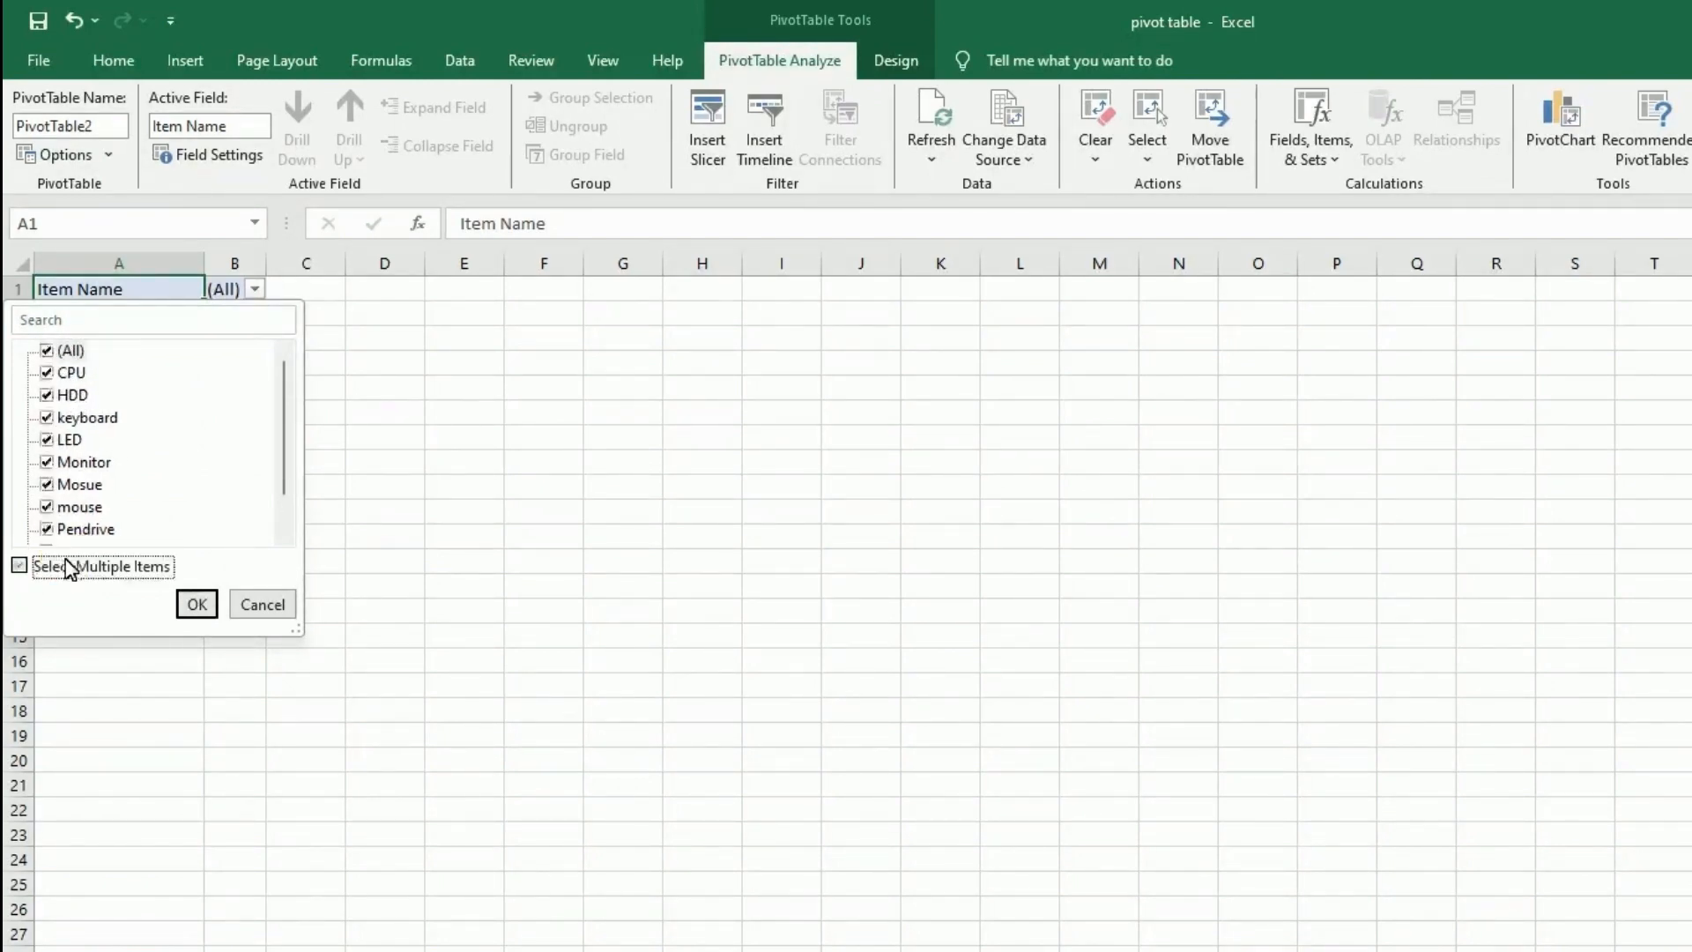
{"action": "left_click", "coordinate": [47, 352]}
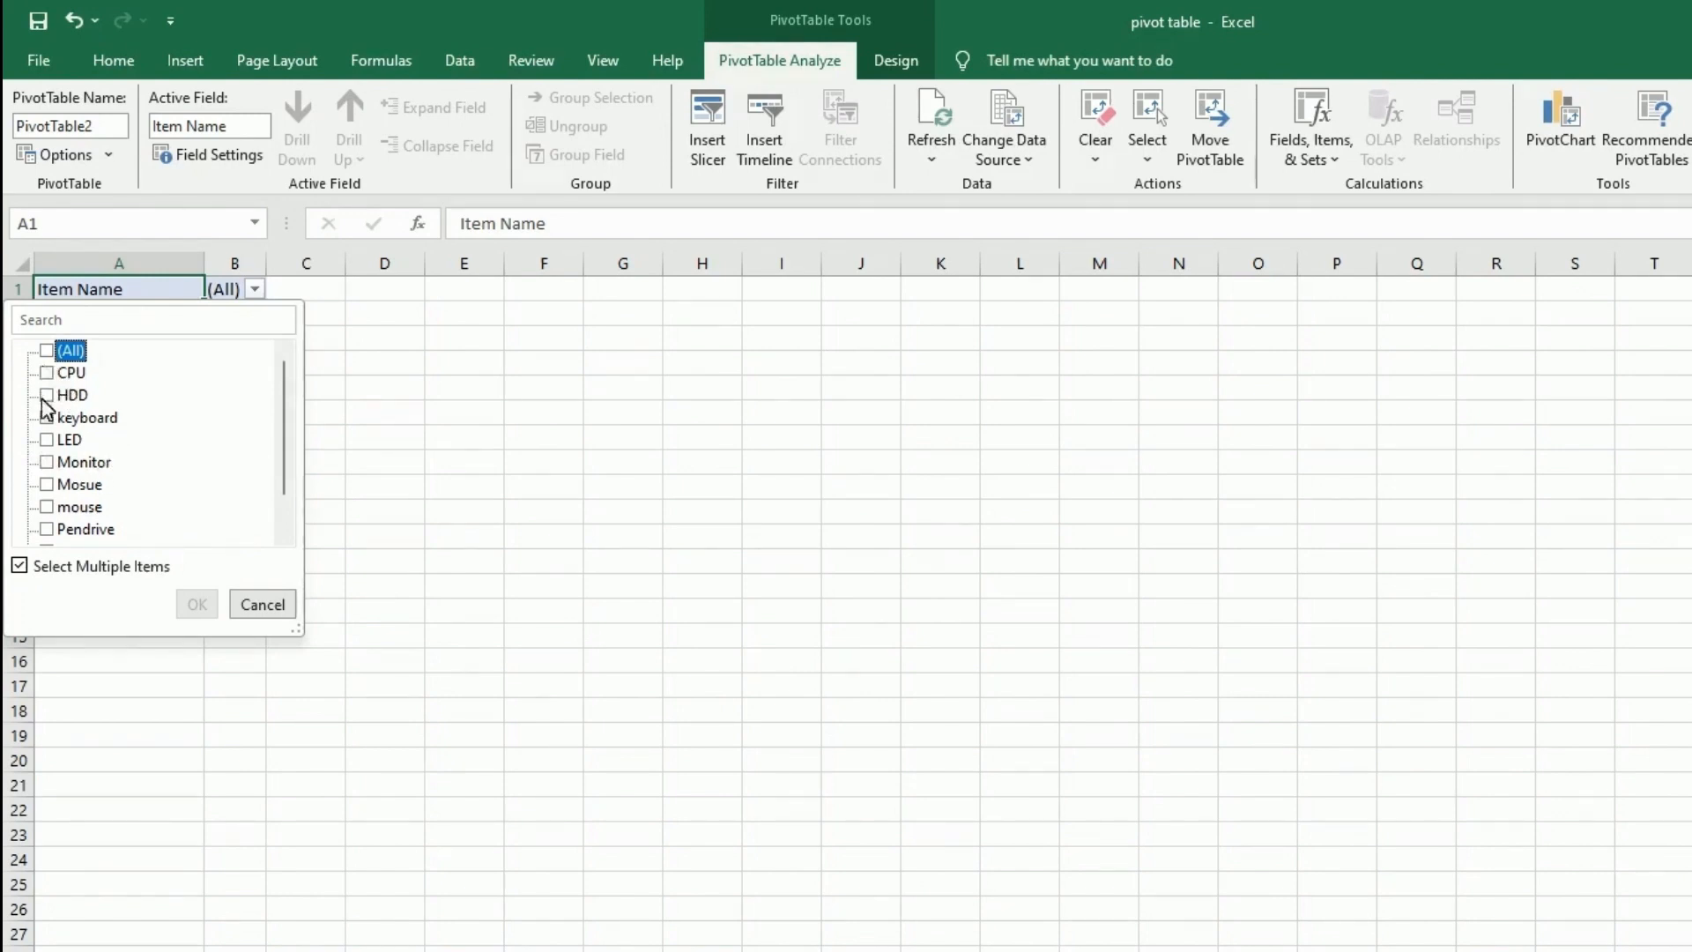
{"action": "left_click", "coordinate": [48, 396]}
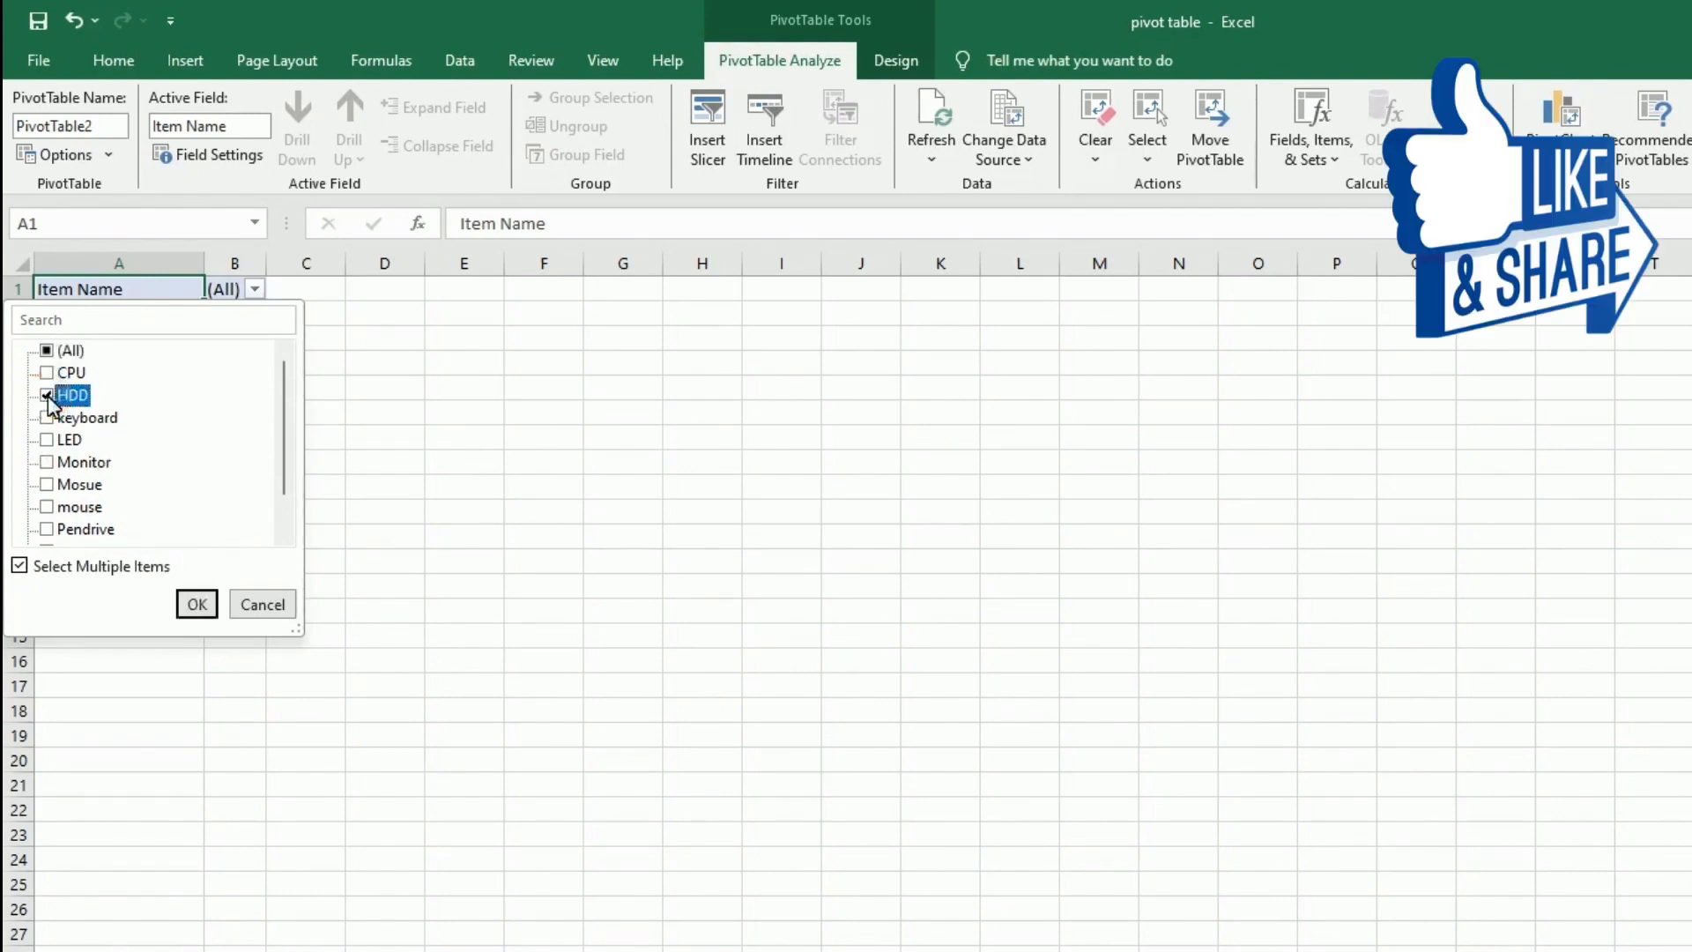
{"action": "left_click", "coordinate": [195, 602]}
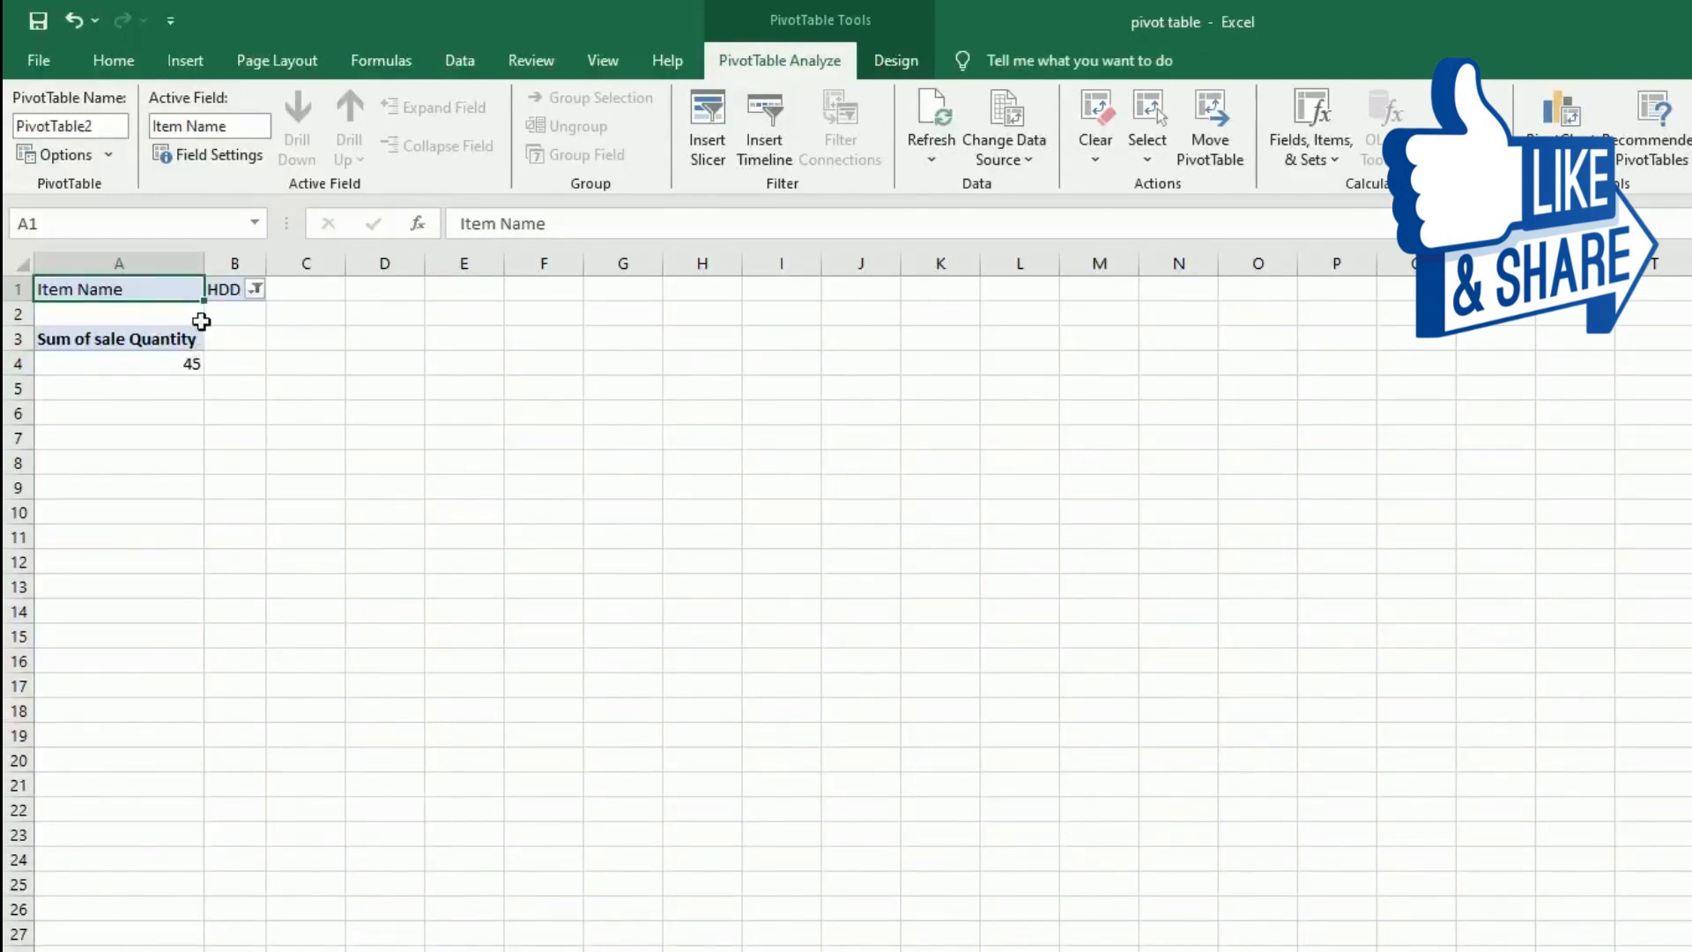
Include Mosue alongside HDD in the Item Name filter.
{"action": "left_click", "coordinate": [254, 290]}
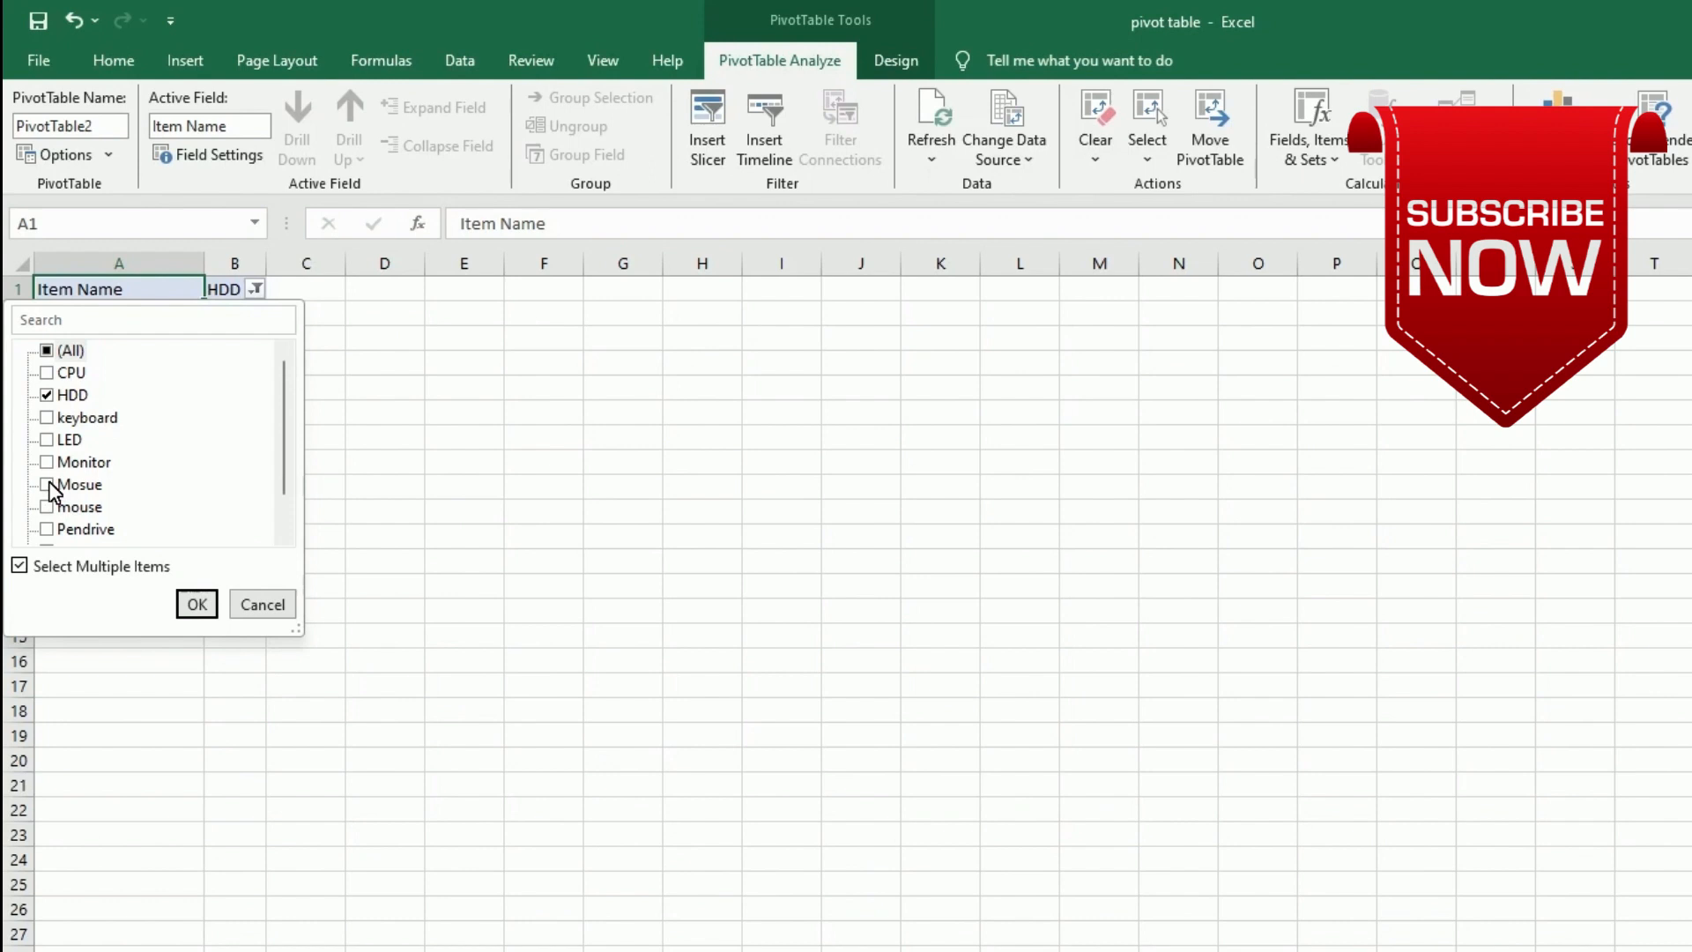
{"action": "left_click", "coordinate": [197, 604]}
{"action": "mouse_move", "coordinate": [171, 367]}
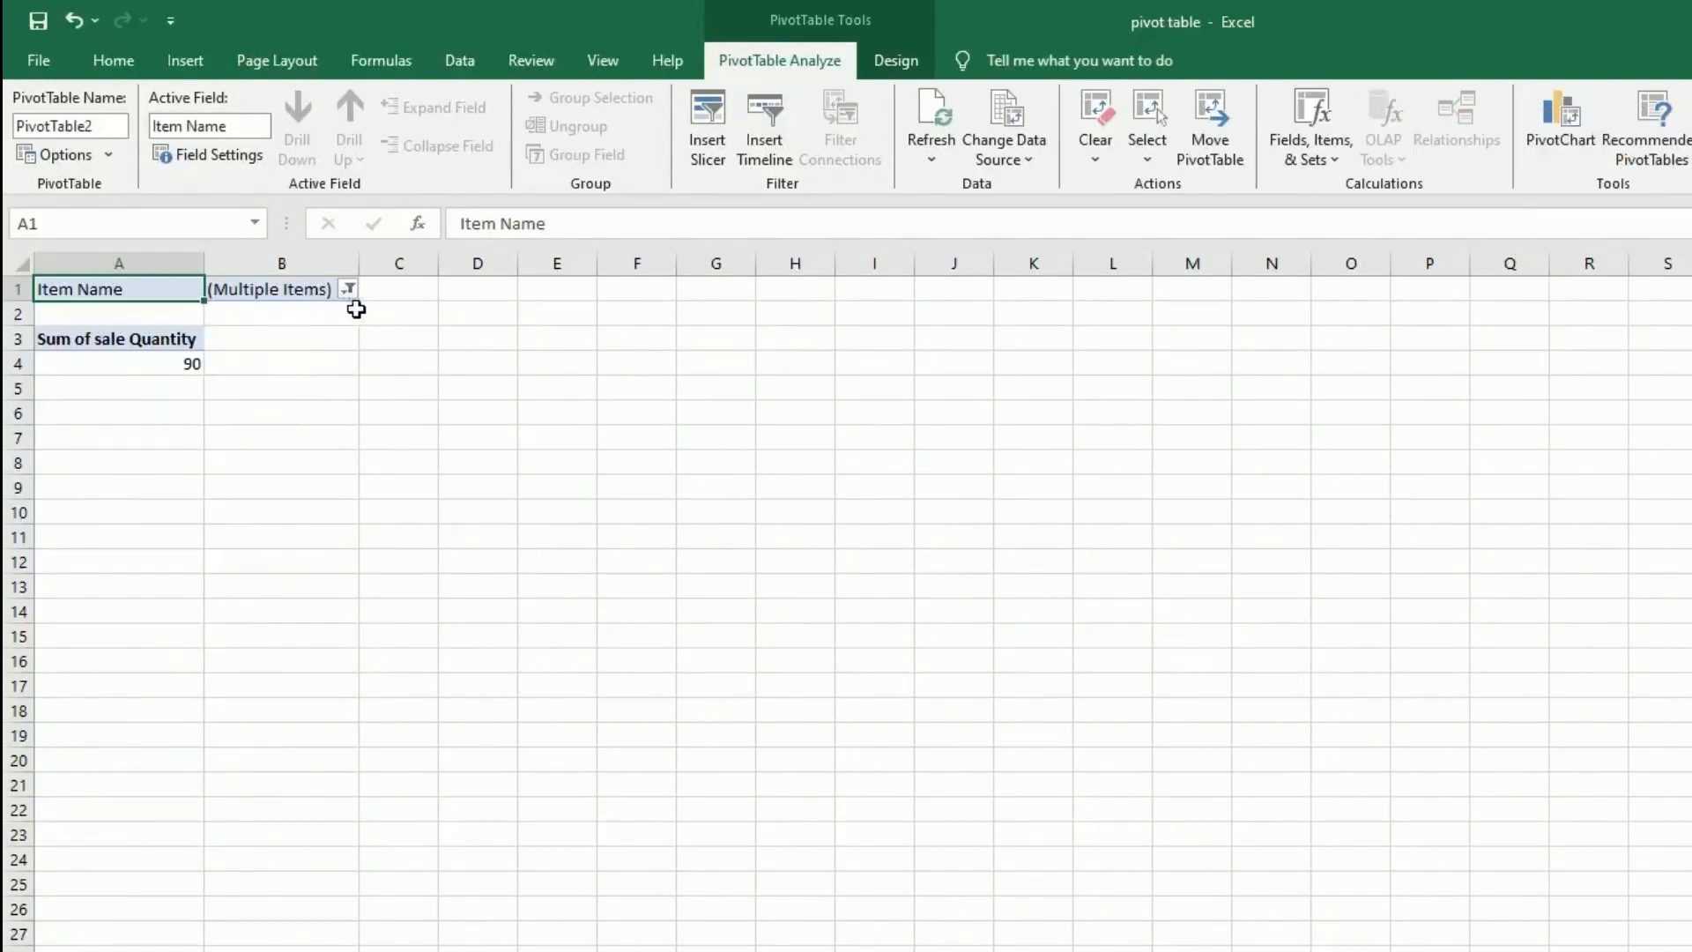
Include LED in the Item Name filter and add the Sale field as a summed value.
{"action": "left_click", "coordinate": [349, 293]}
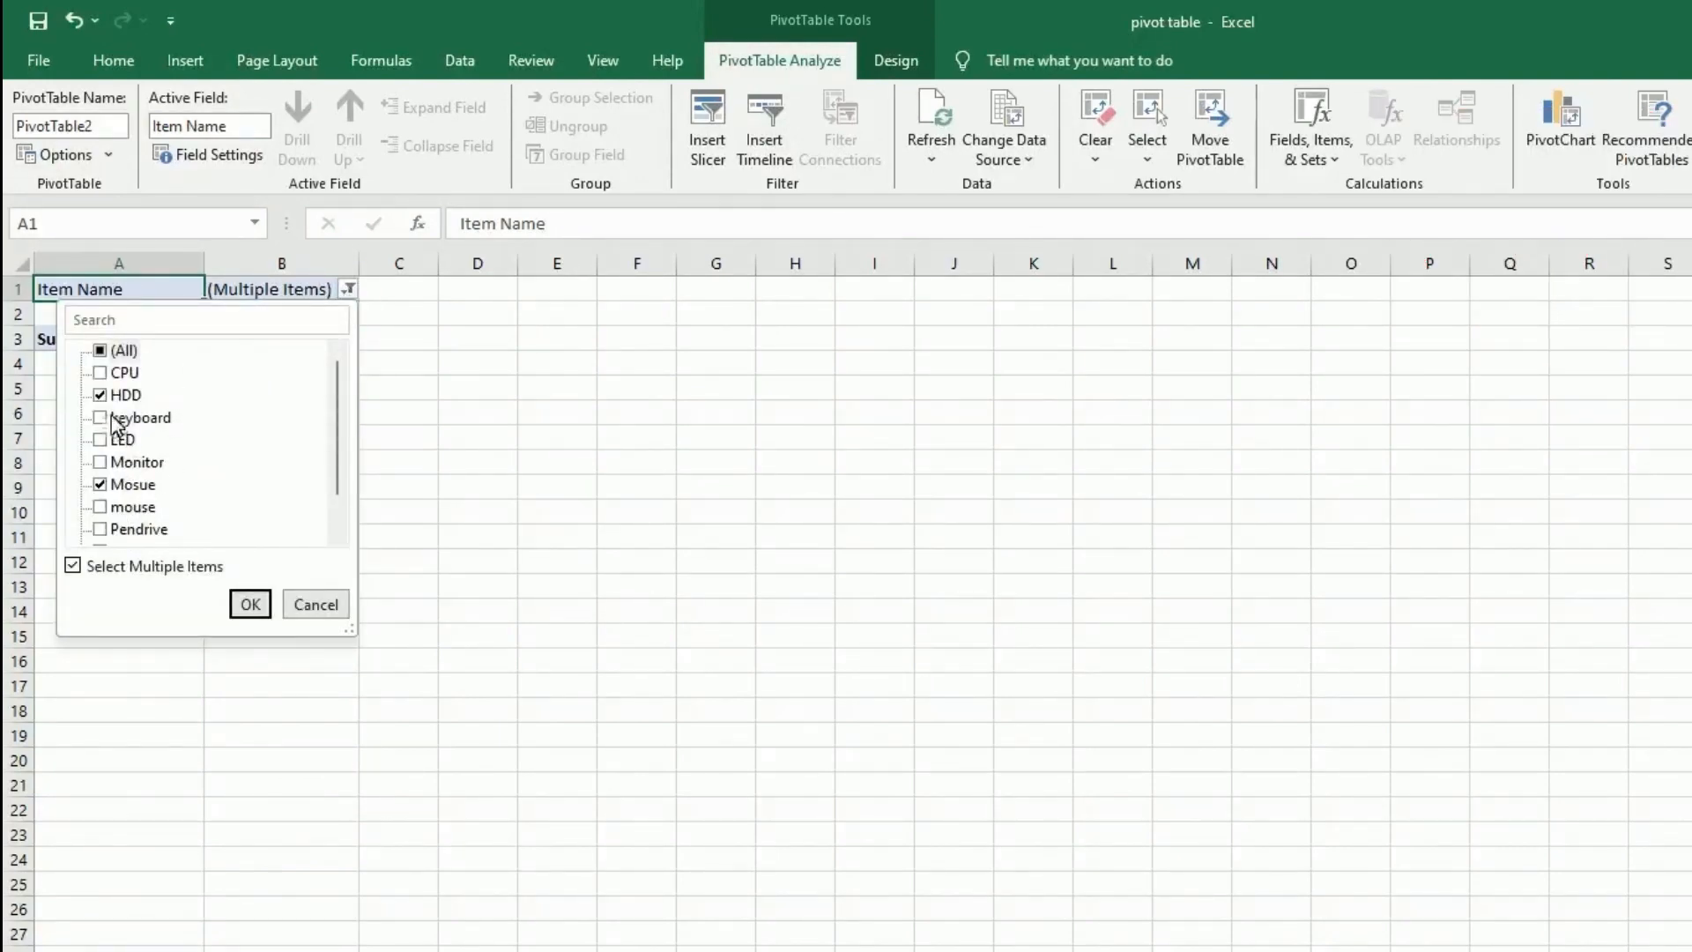
{"action": "left_click", "coordinate": [111, 441]}
{"action": "left_click", "coordinate": [248, 604]}
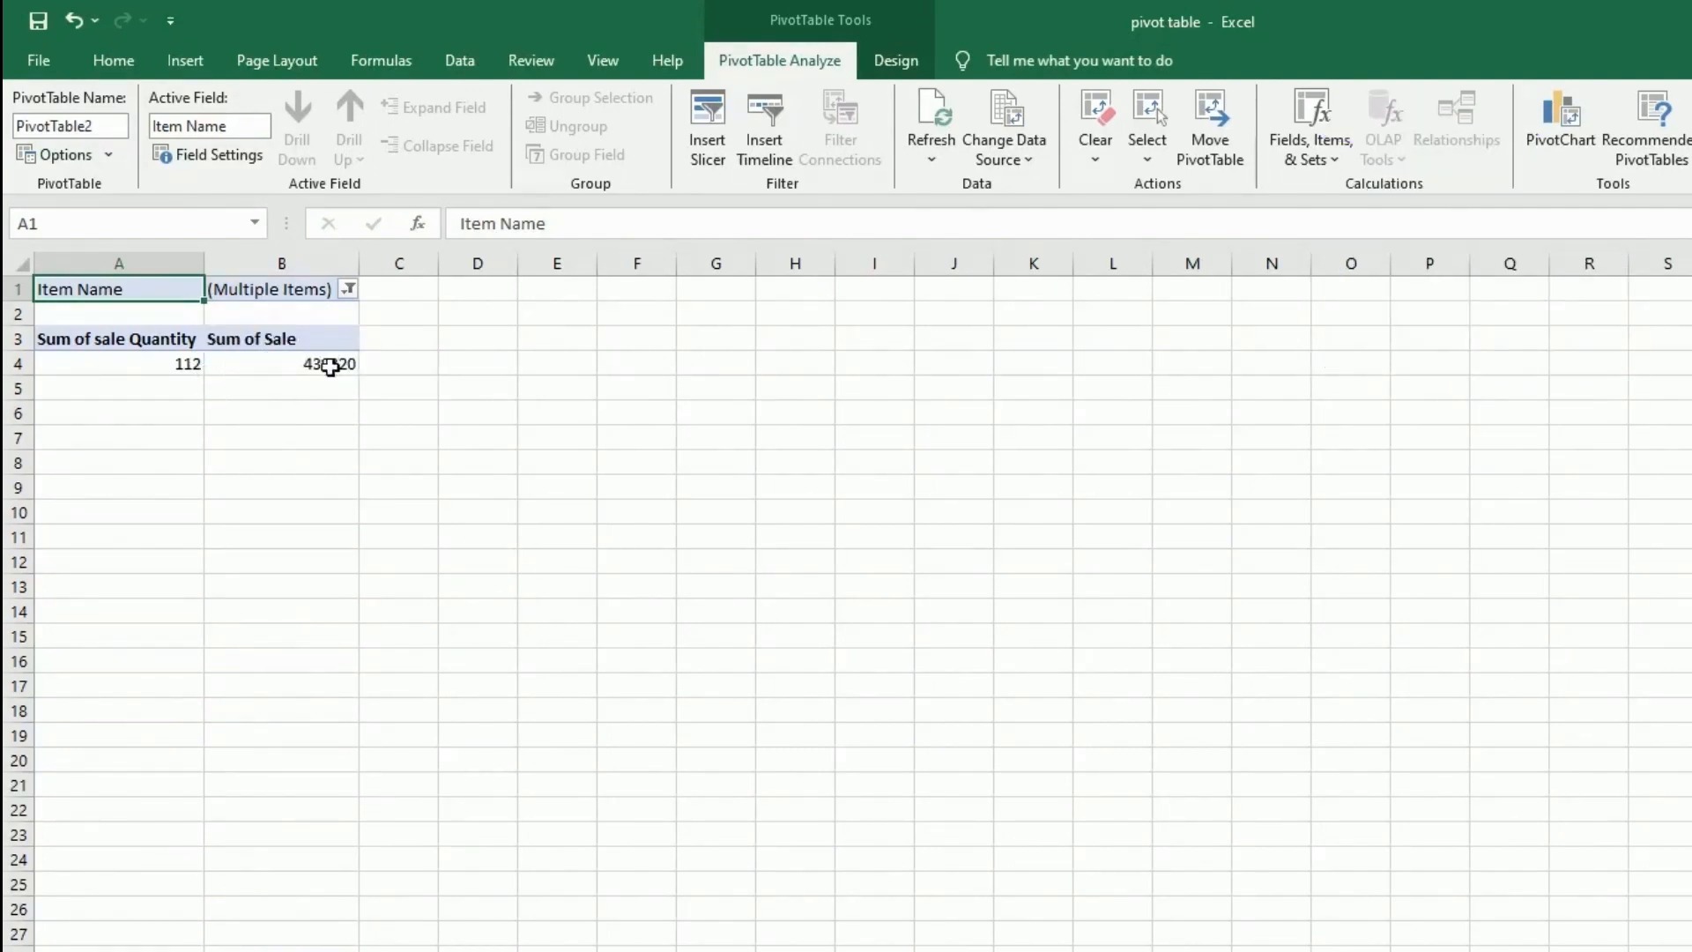
Include keyboard in the Item Name filter alongside HDD, LED and Mosue.
{"action": "left_click", "coordinate": [349, 289]}
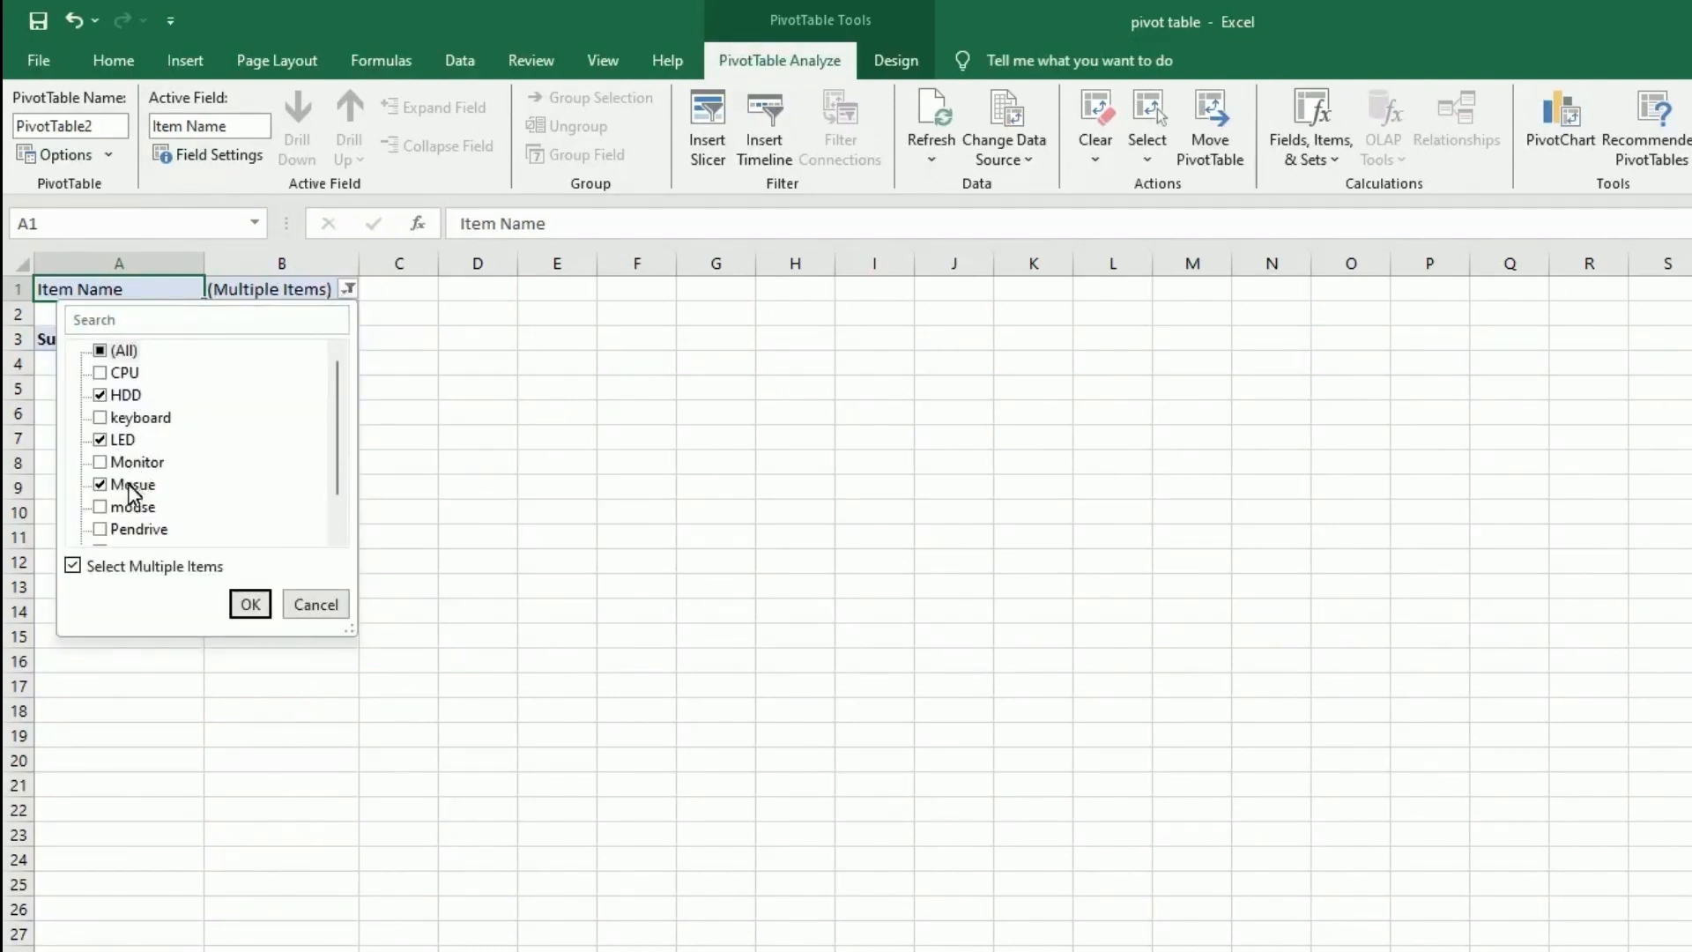
{"action": "left_click", "coordinate": [250, 604]}
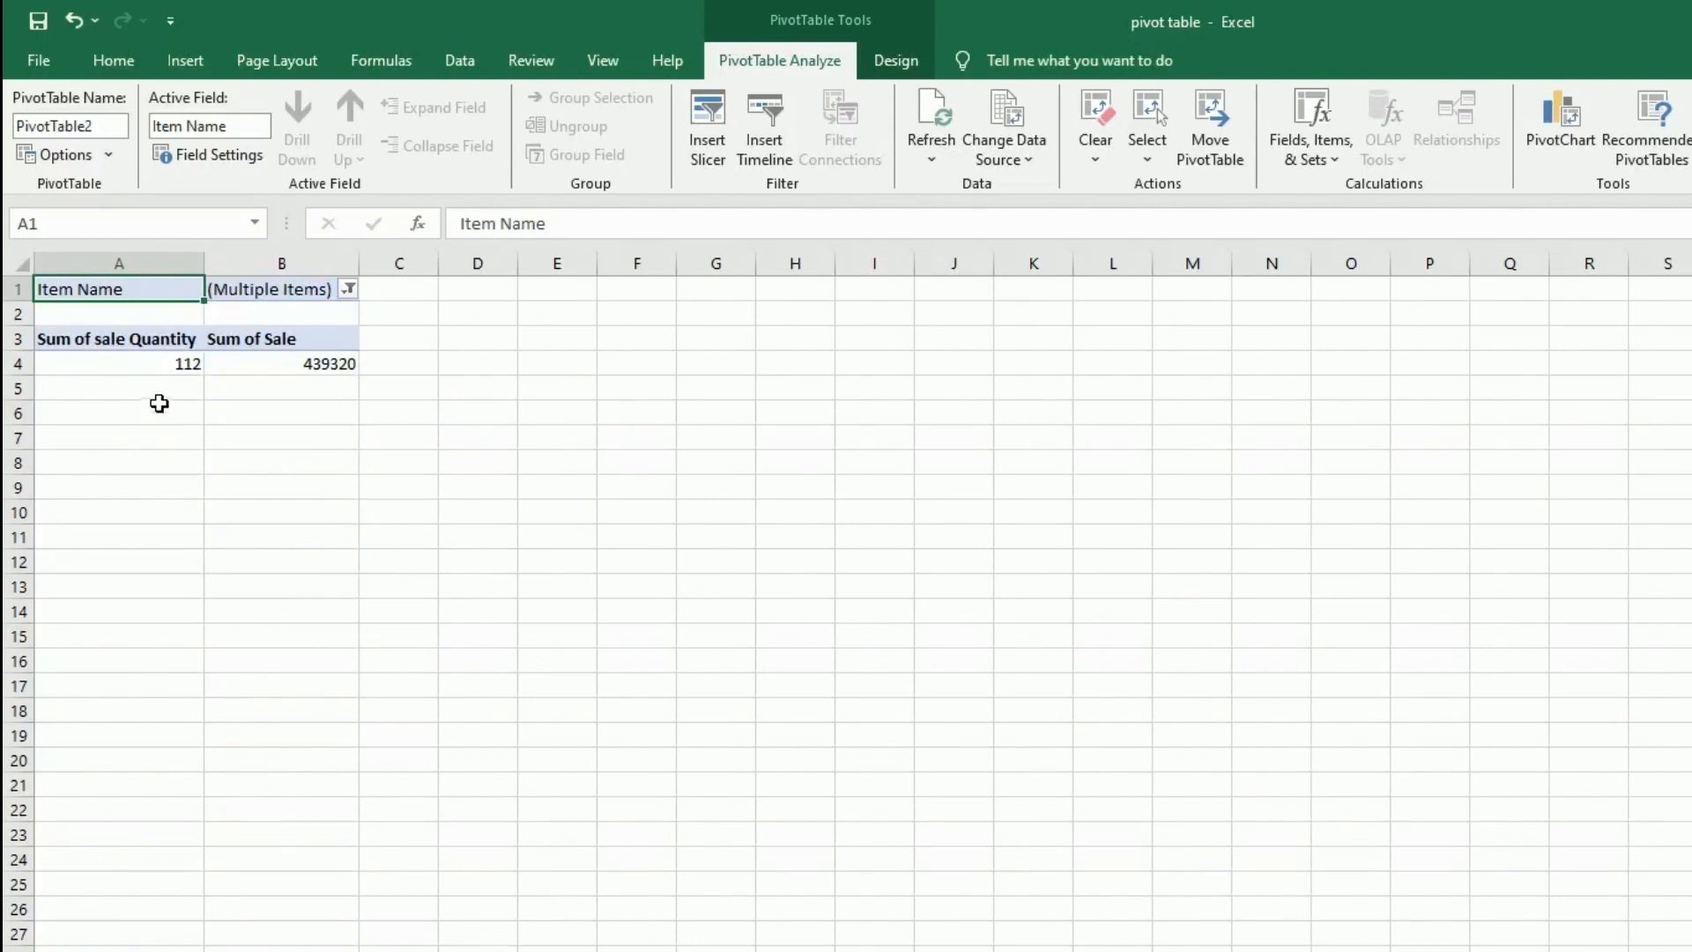
{"action": "left_click", "coordinate": [350, 374]}
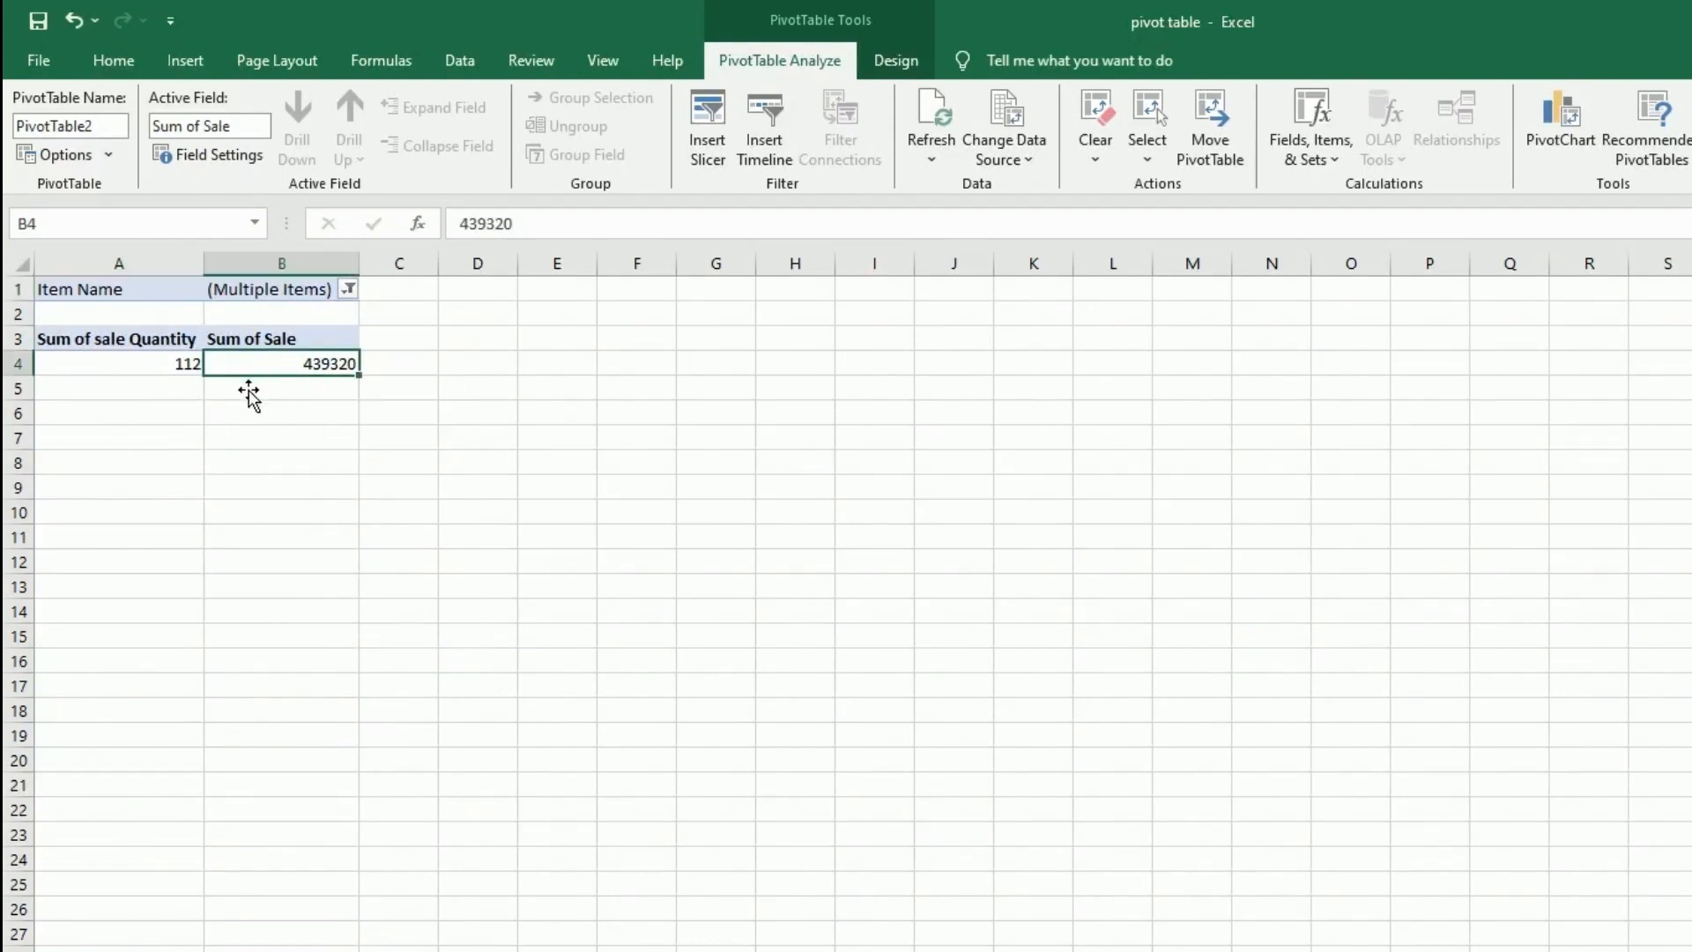
{"action": "mouse_move", "coordinate": [340, 370]}
{"action": "left_click", "coordinate": [349, 292]}
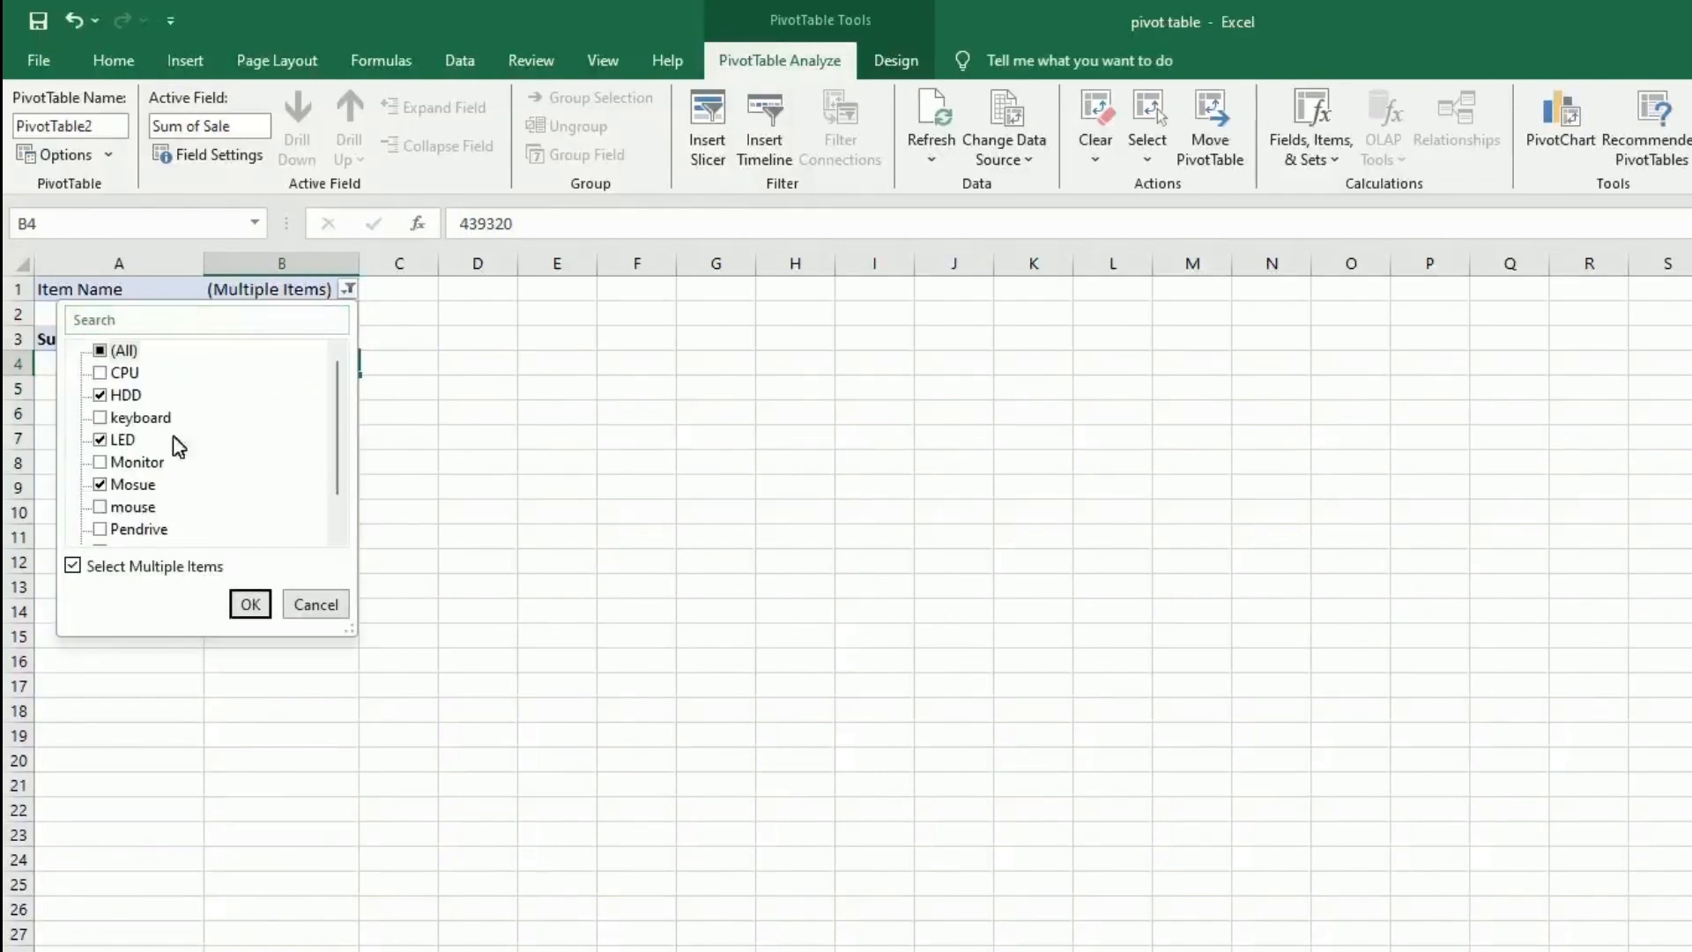
{"action": "left_click", "coordinate": [102, 420]}
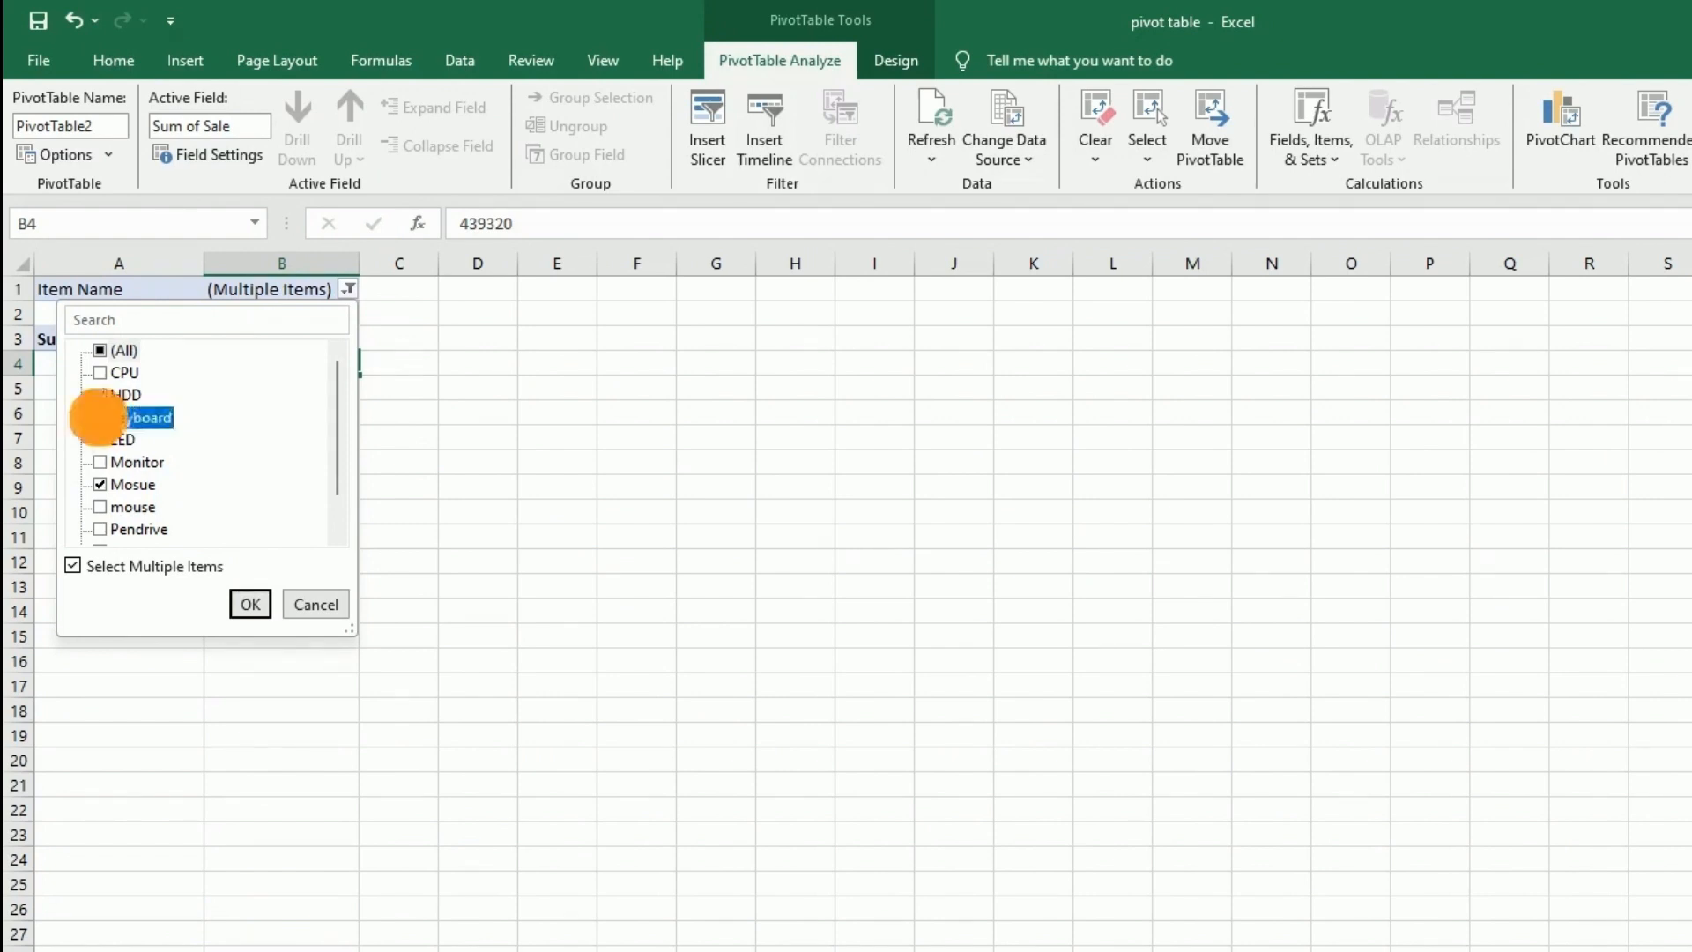
{"action": "left_click", "coordinate": [251, 604]}
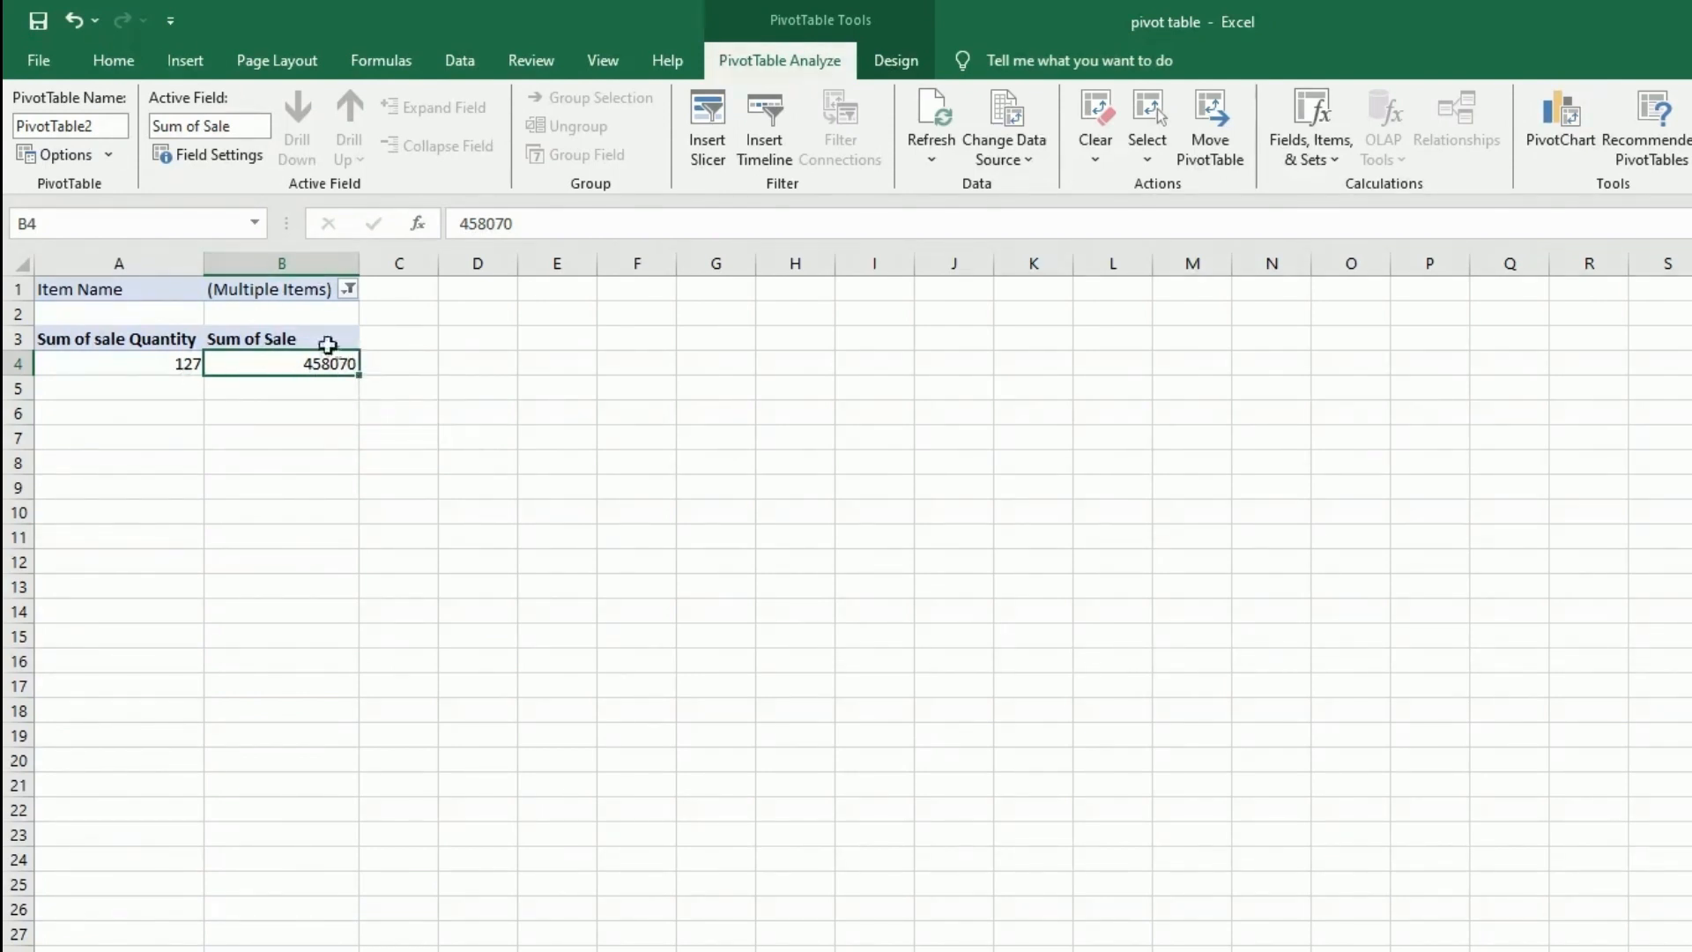
Reset the Item Name filter to include all items and add the address field as row labels.
{"action": "left_click", "coordinate": [349, 291]}
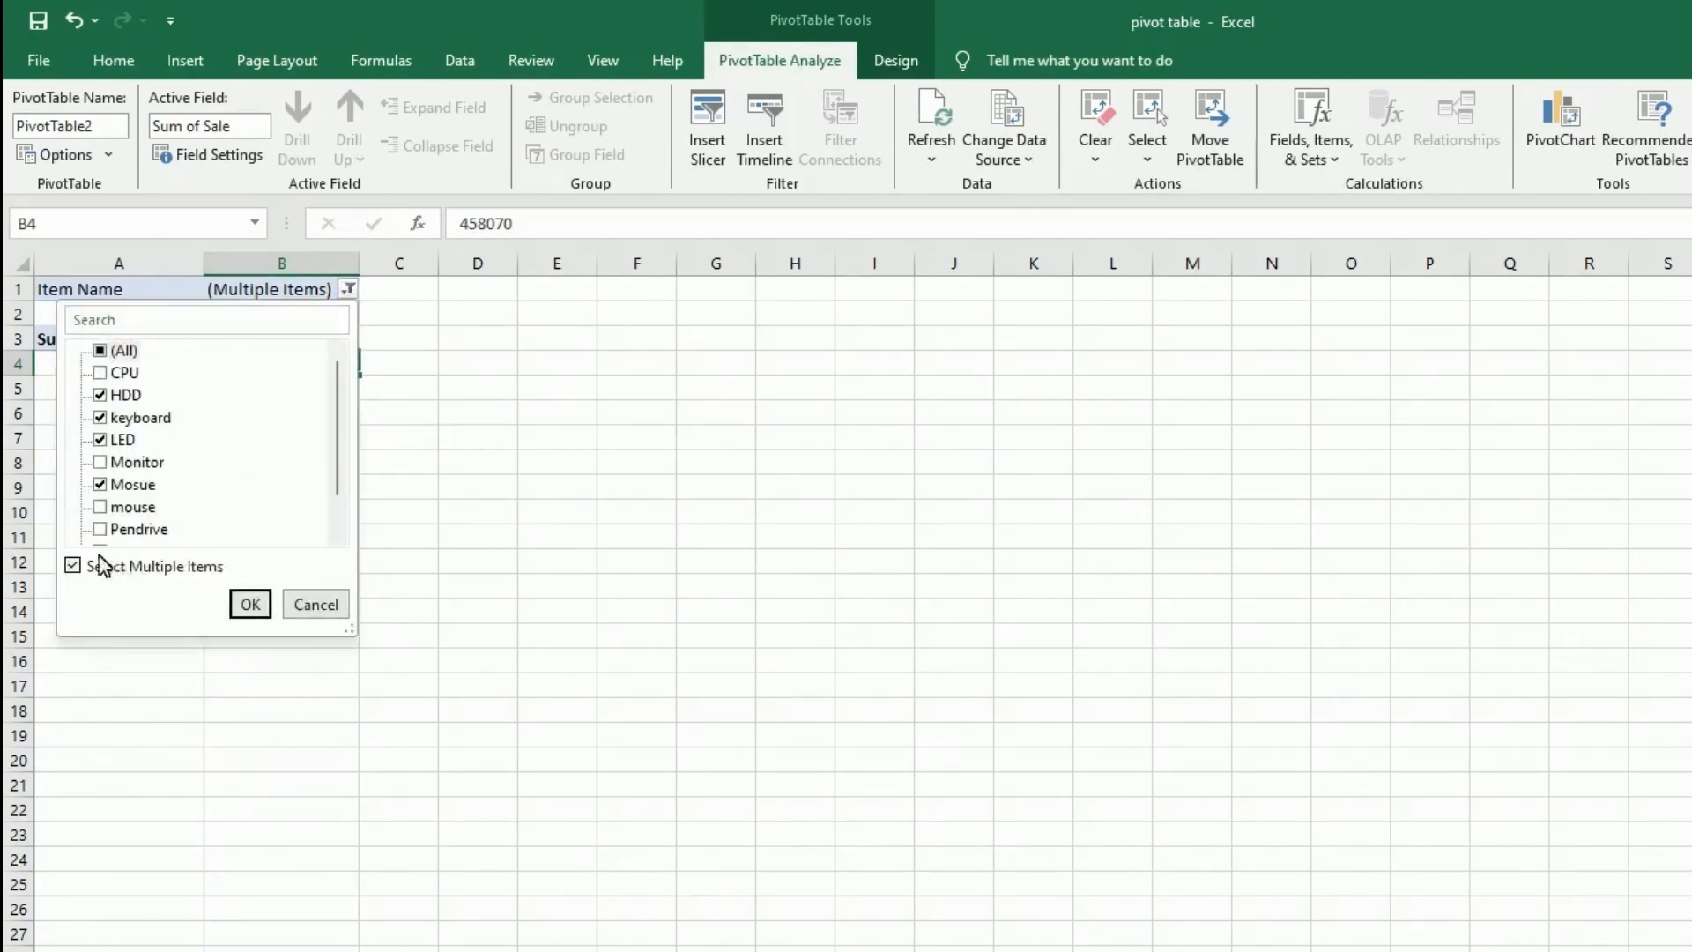
{"action": "left_click", "coordinate": [102, 350]}
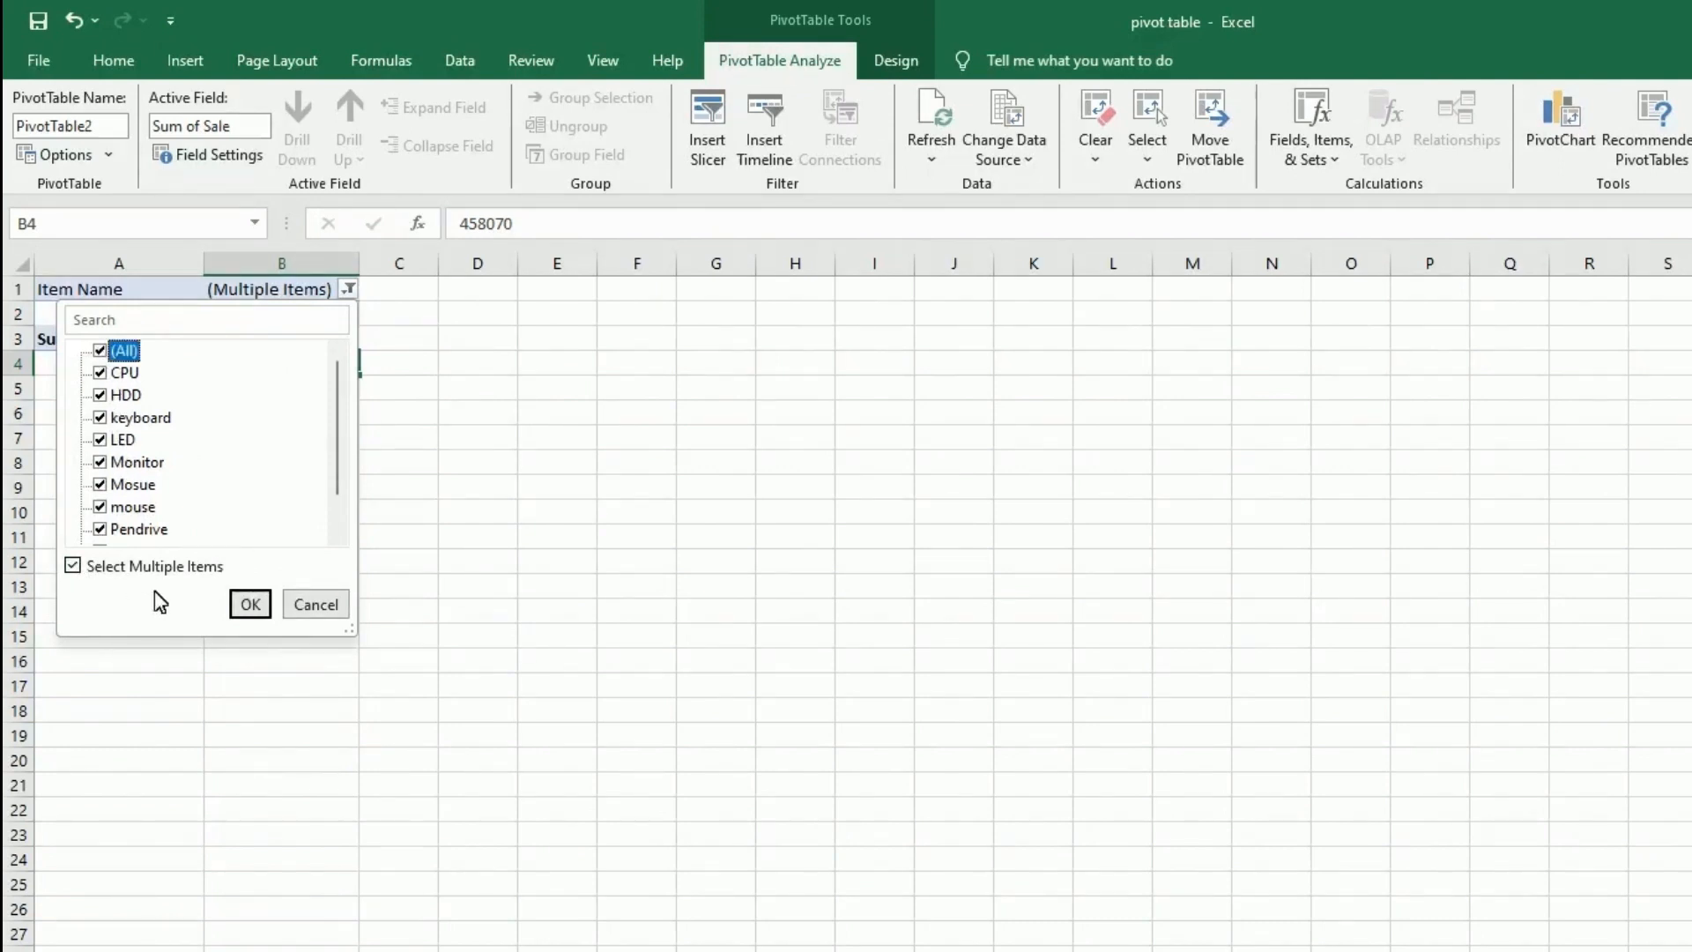
{"action": "left_click", "coordinate": [248, 605]}
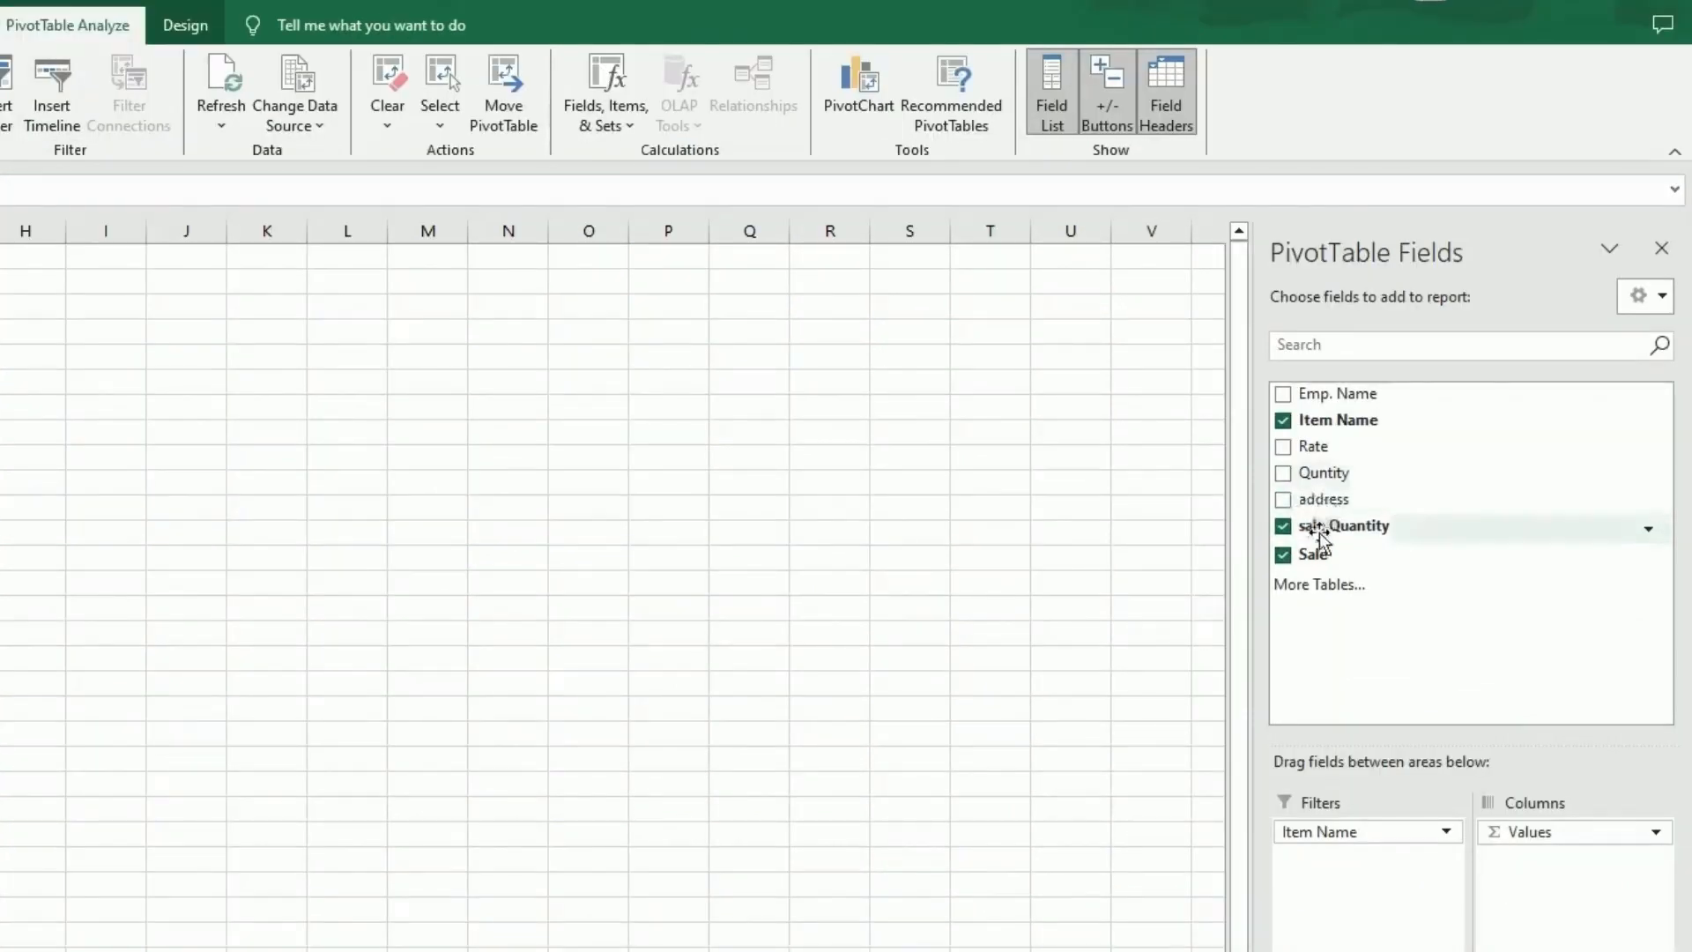
{"action": "left_click", "coordinate": [1284, 501]}
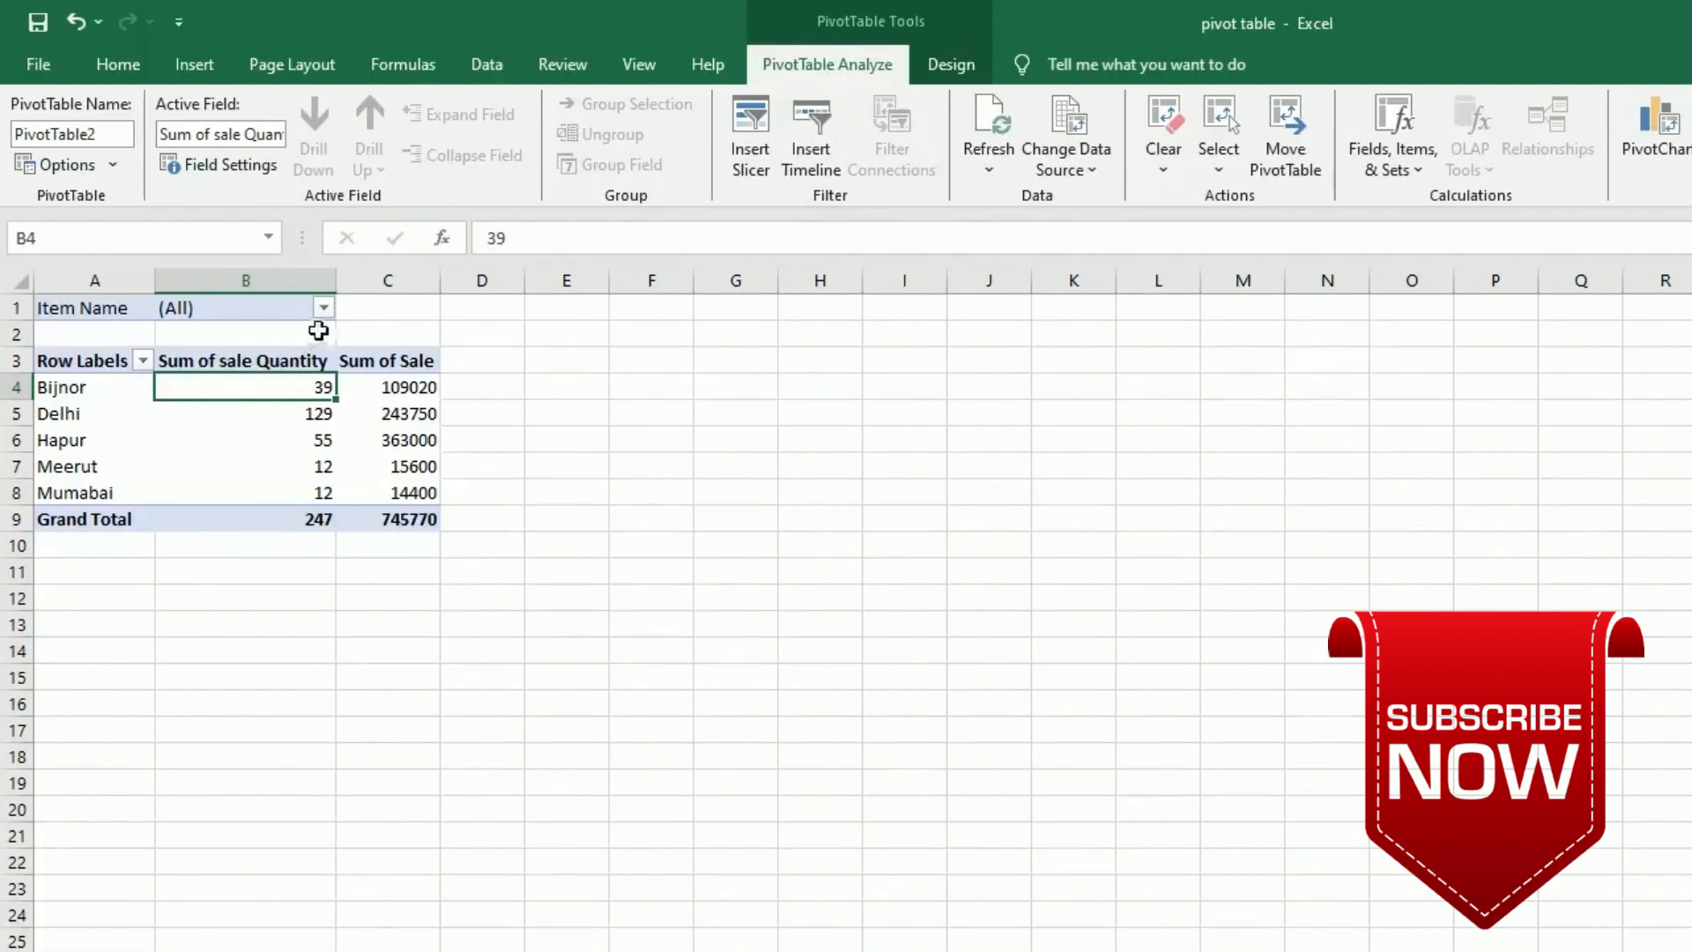
Limit the Item Name filter to mouse only.
{"action": "left_click", "coordinate": [323, 308]}
{"action": "left_click", "coordinate": [62, 374]}
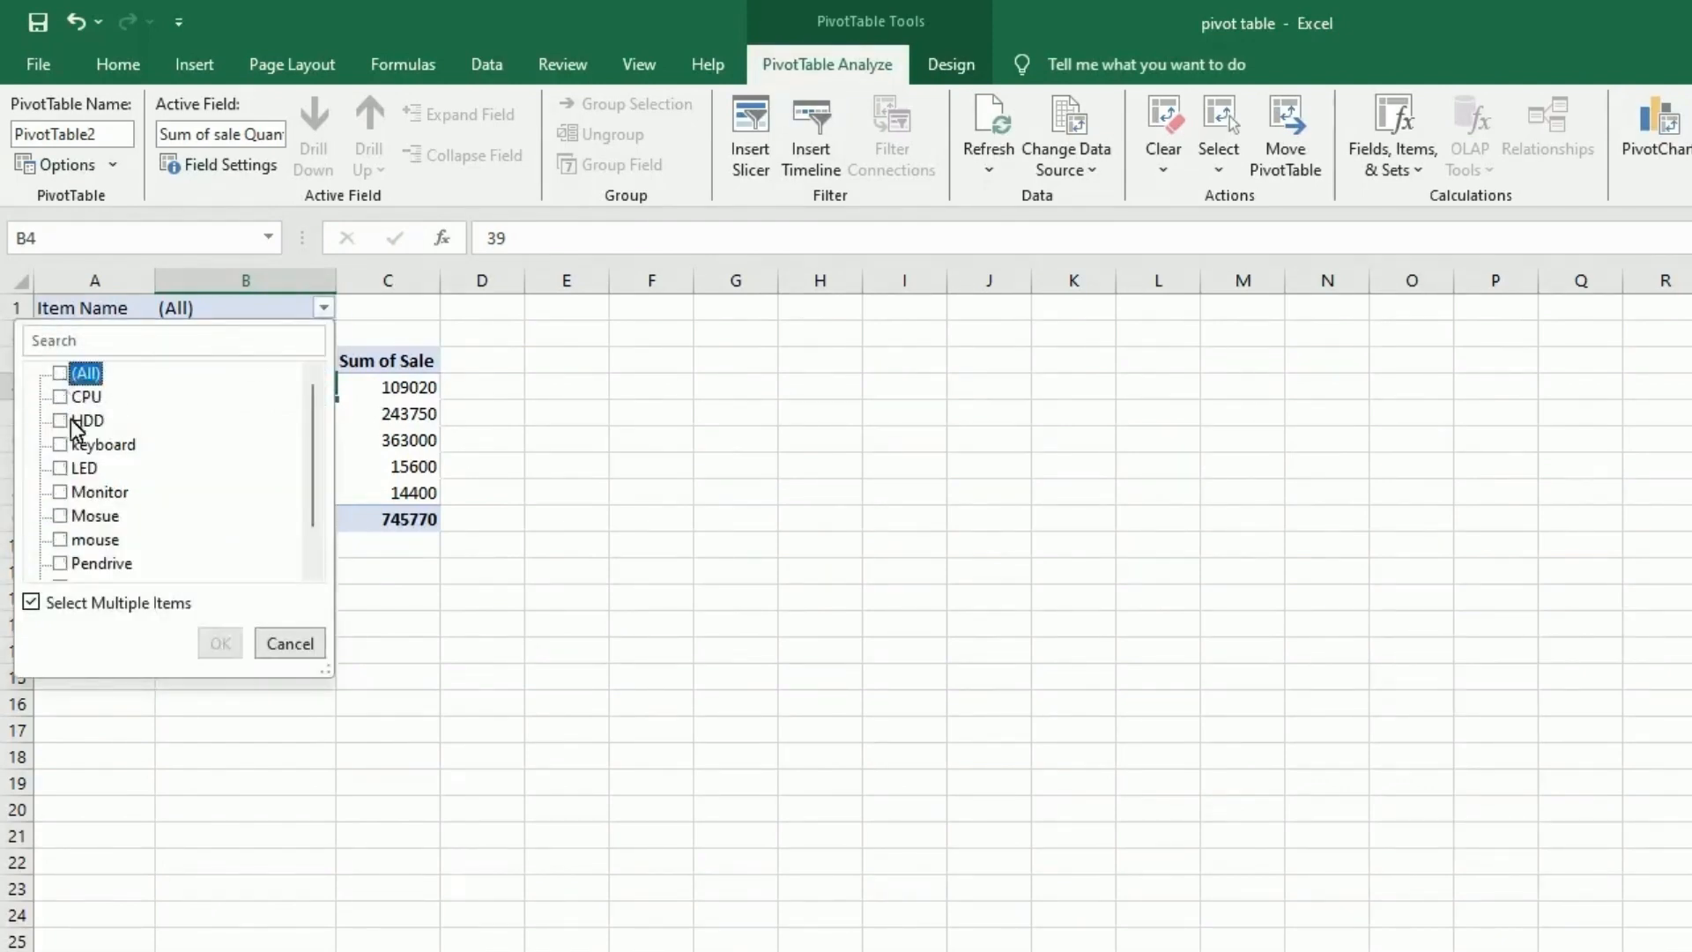
{"action": "left_click", "coordinate": [58, 539]}
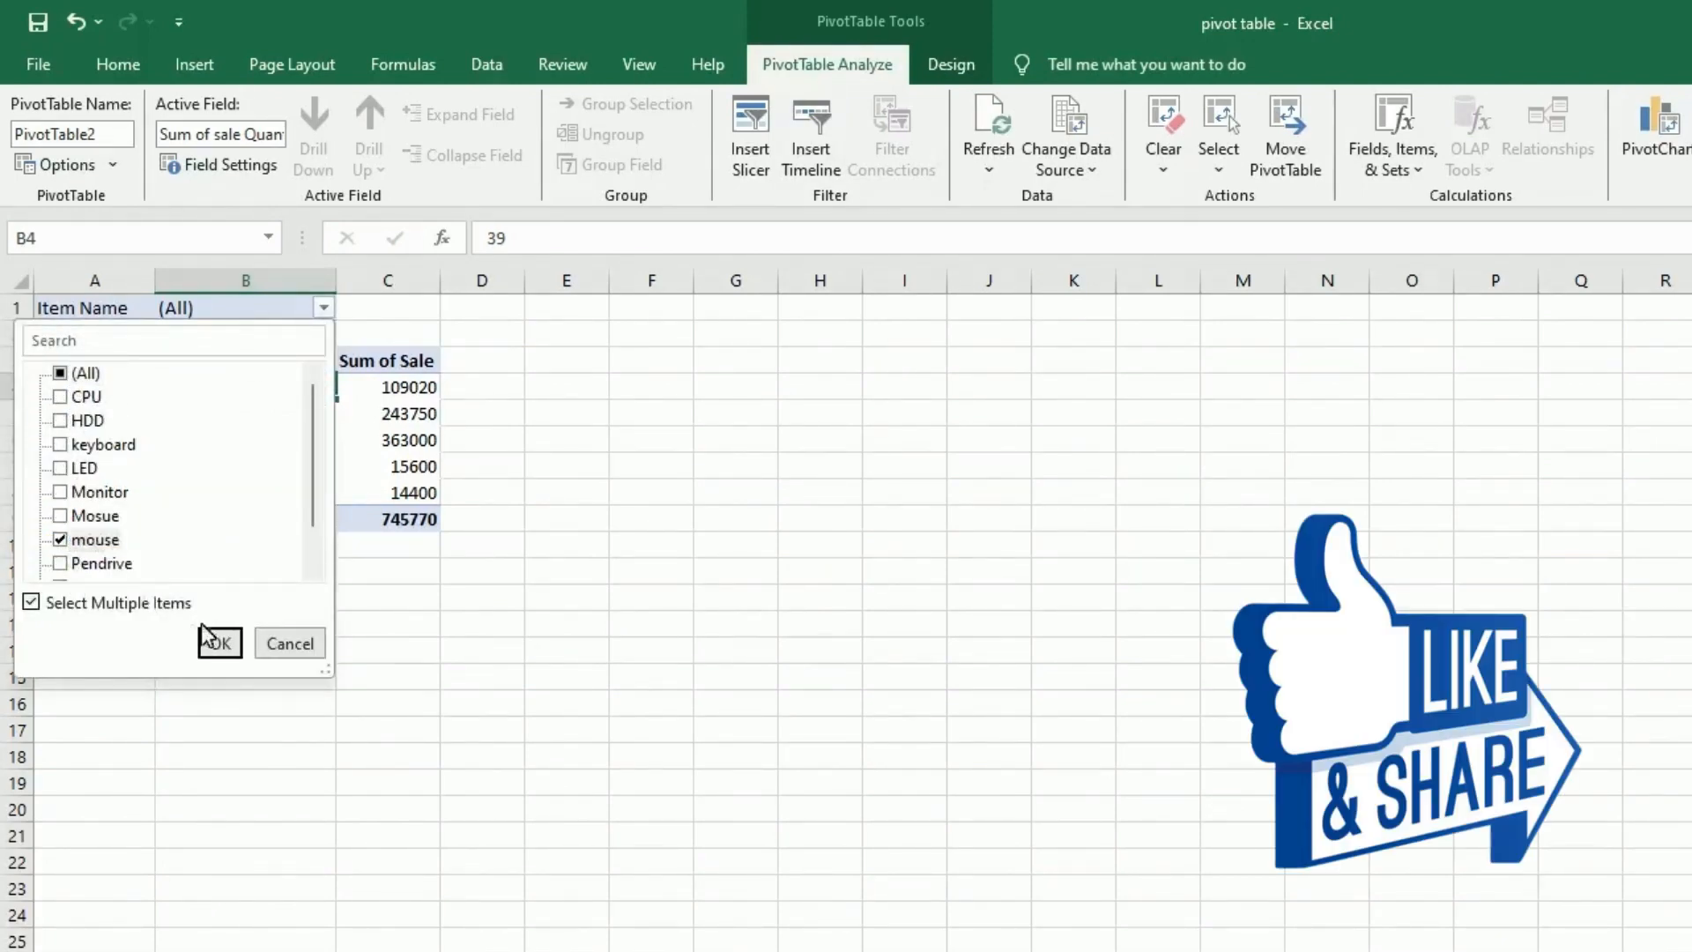
{"action": "left_click", "coordinate": [220, 643]}
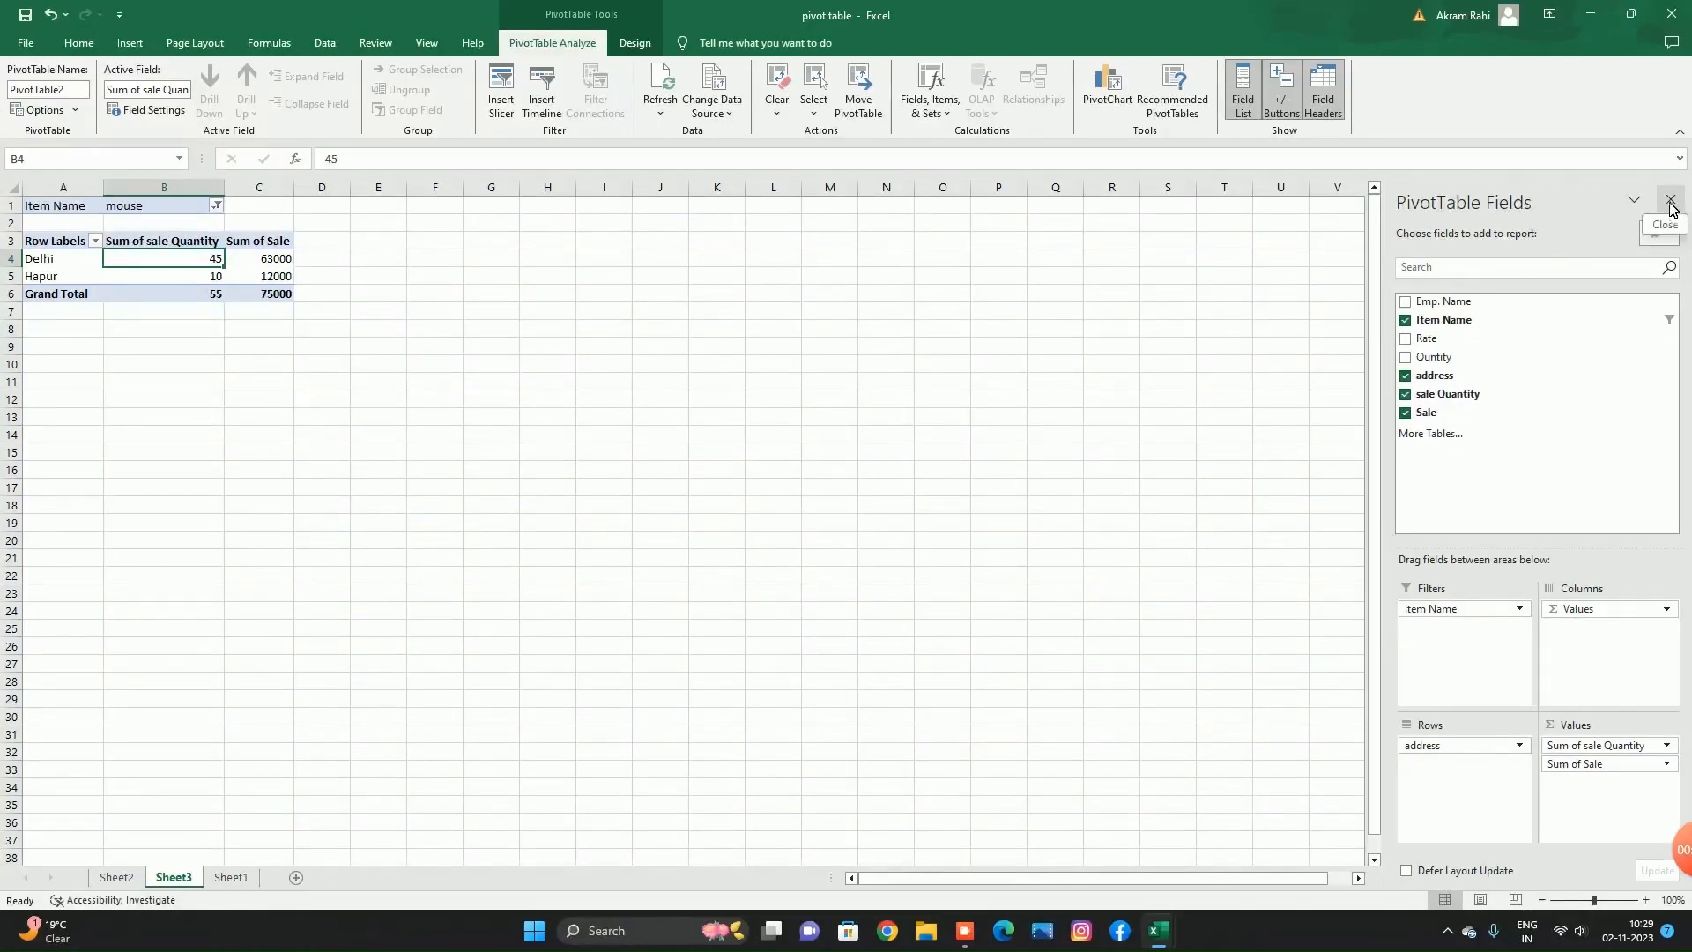
Select the entire PivotTable on Sheet3 and delete it.
{"action": "key", "text": "ctrl+Home"}
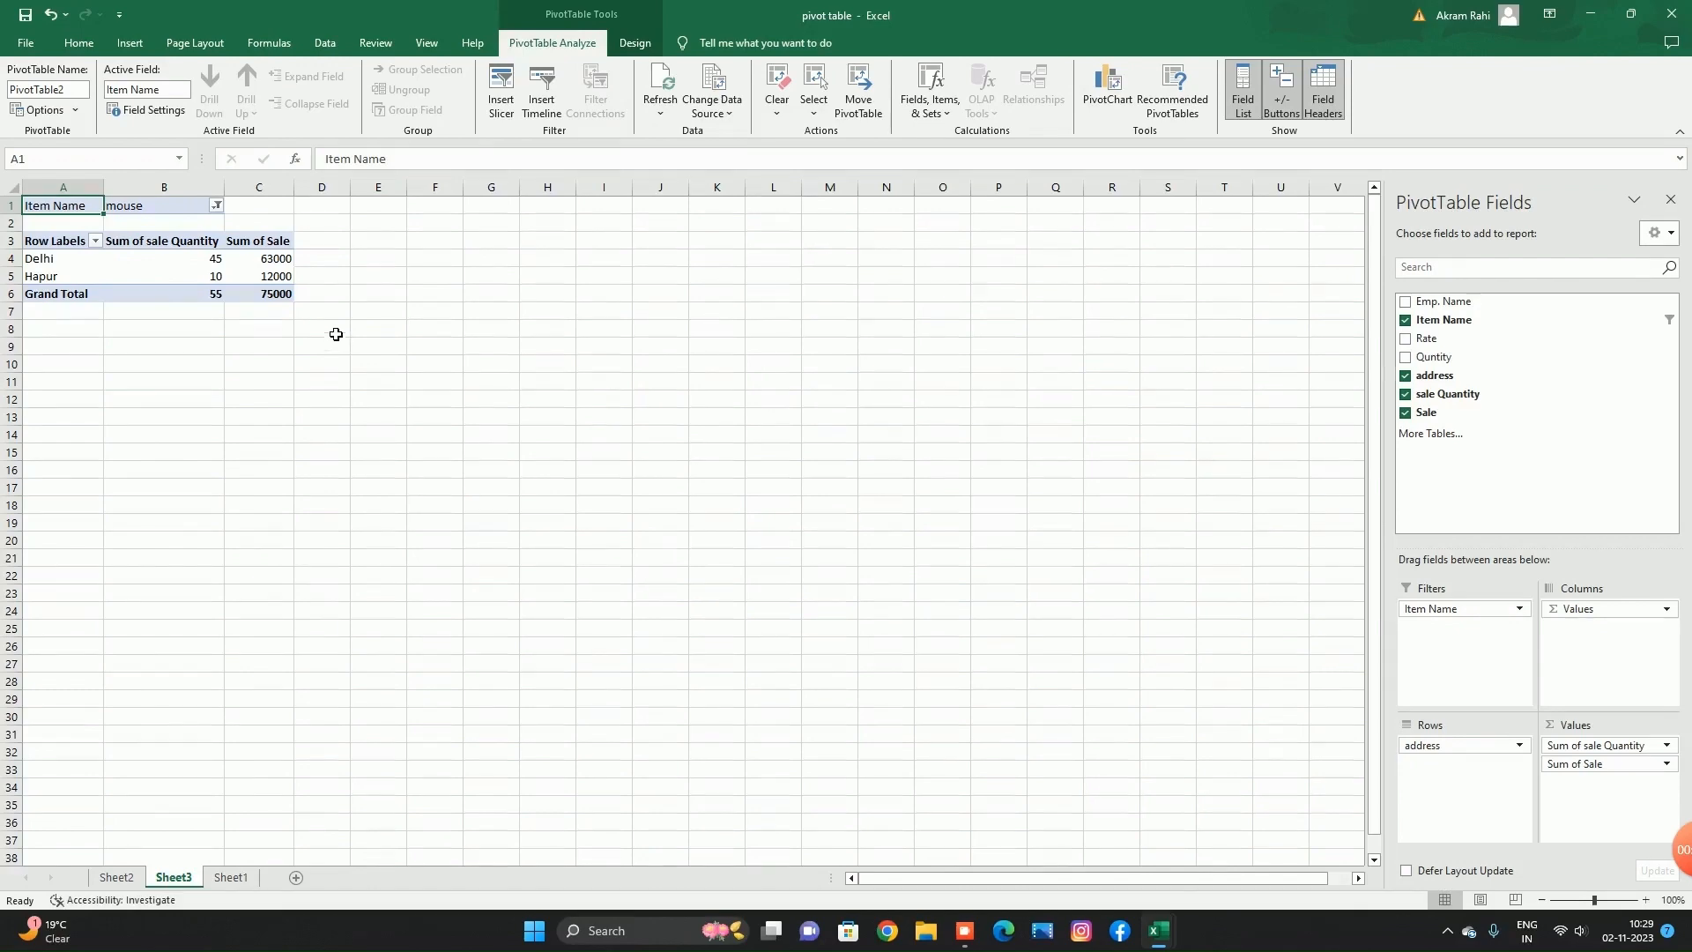
{"action": "left_click", "coordinate": [1670, 199]}
{"action": "left_click", "coordinate": [814, 109]}
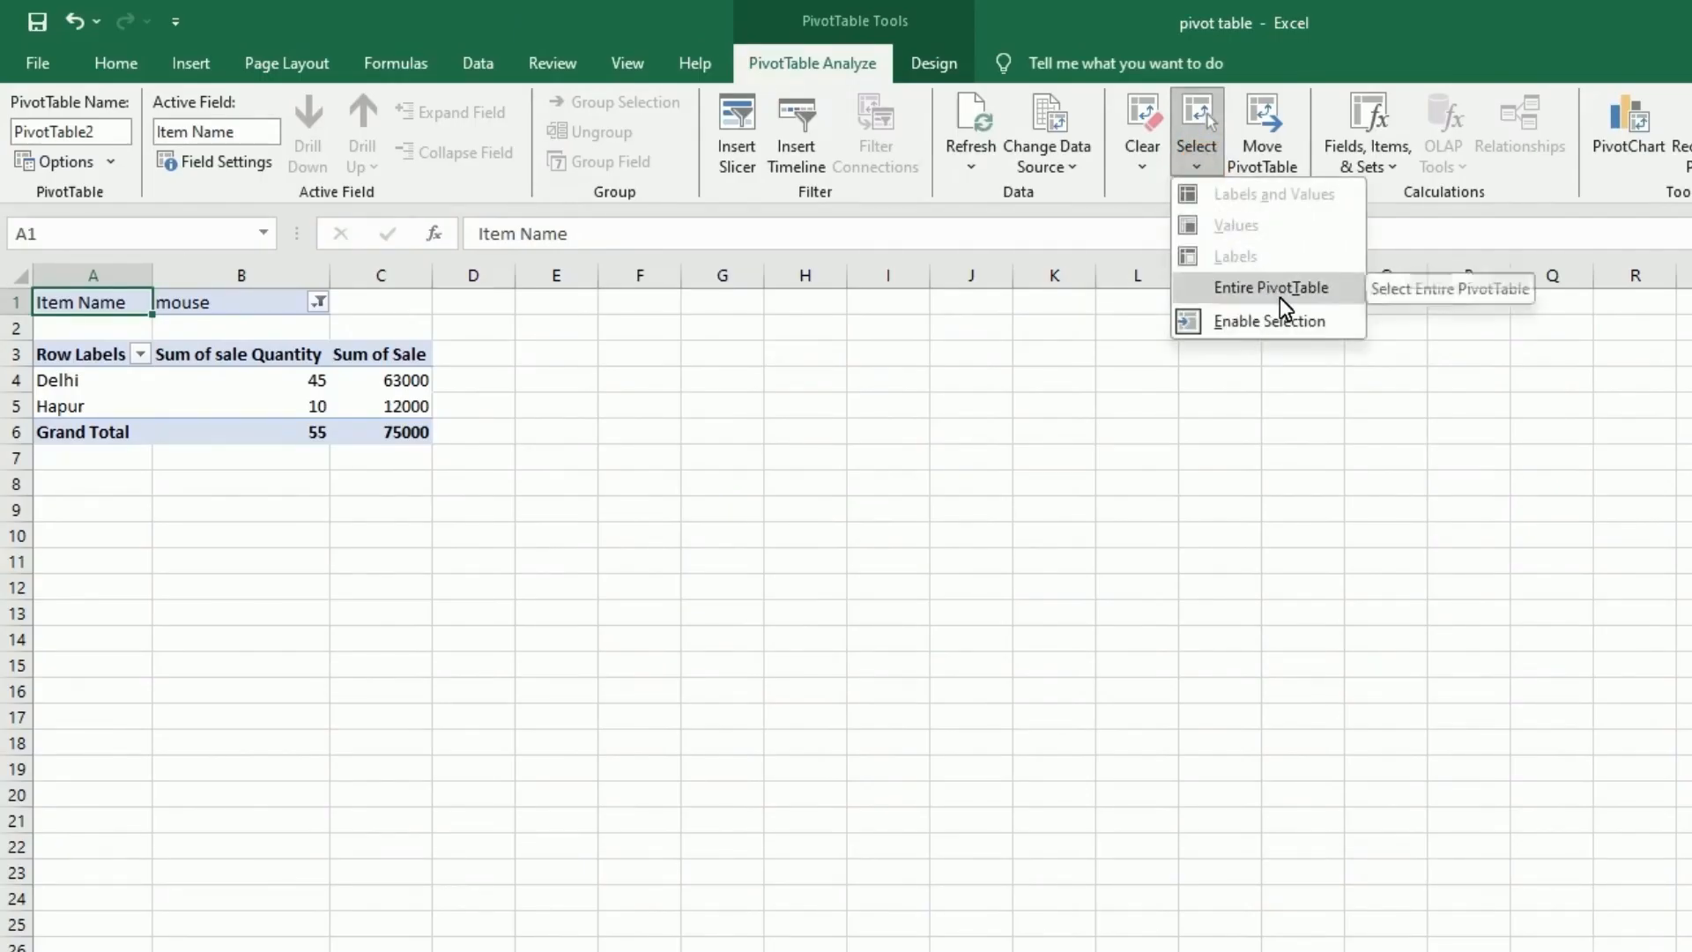
{"action": "left_click", "coordinate": [1280, 298]}
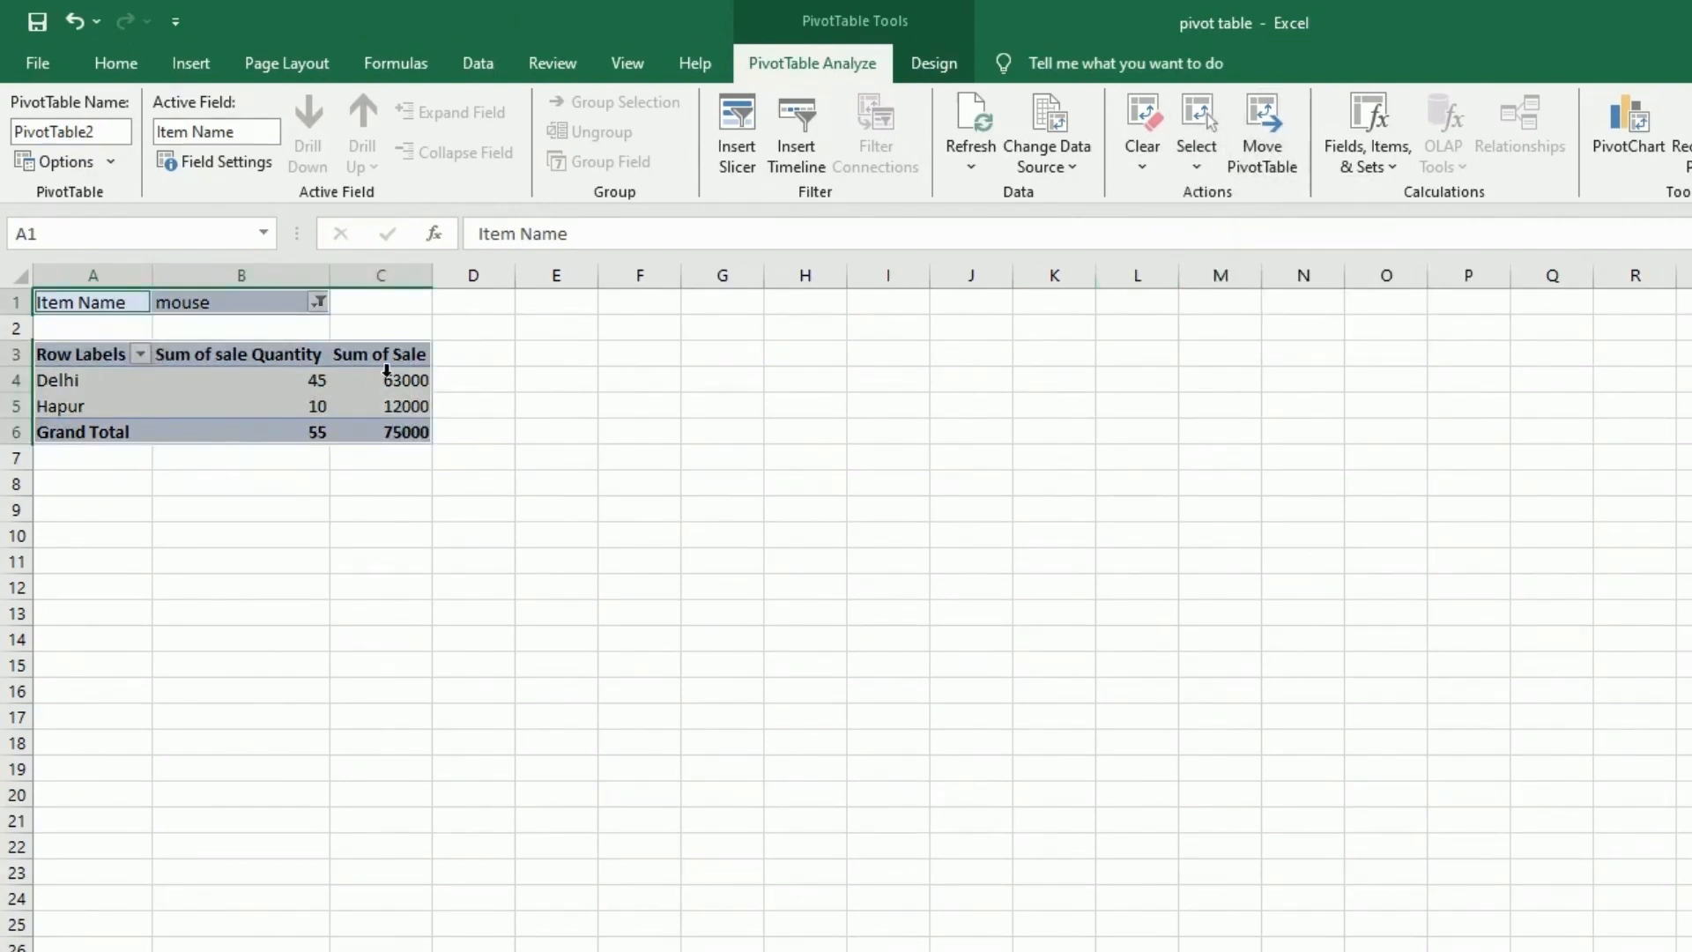
{"action": "key", "text": "Delete"}
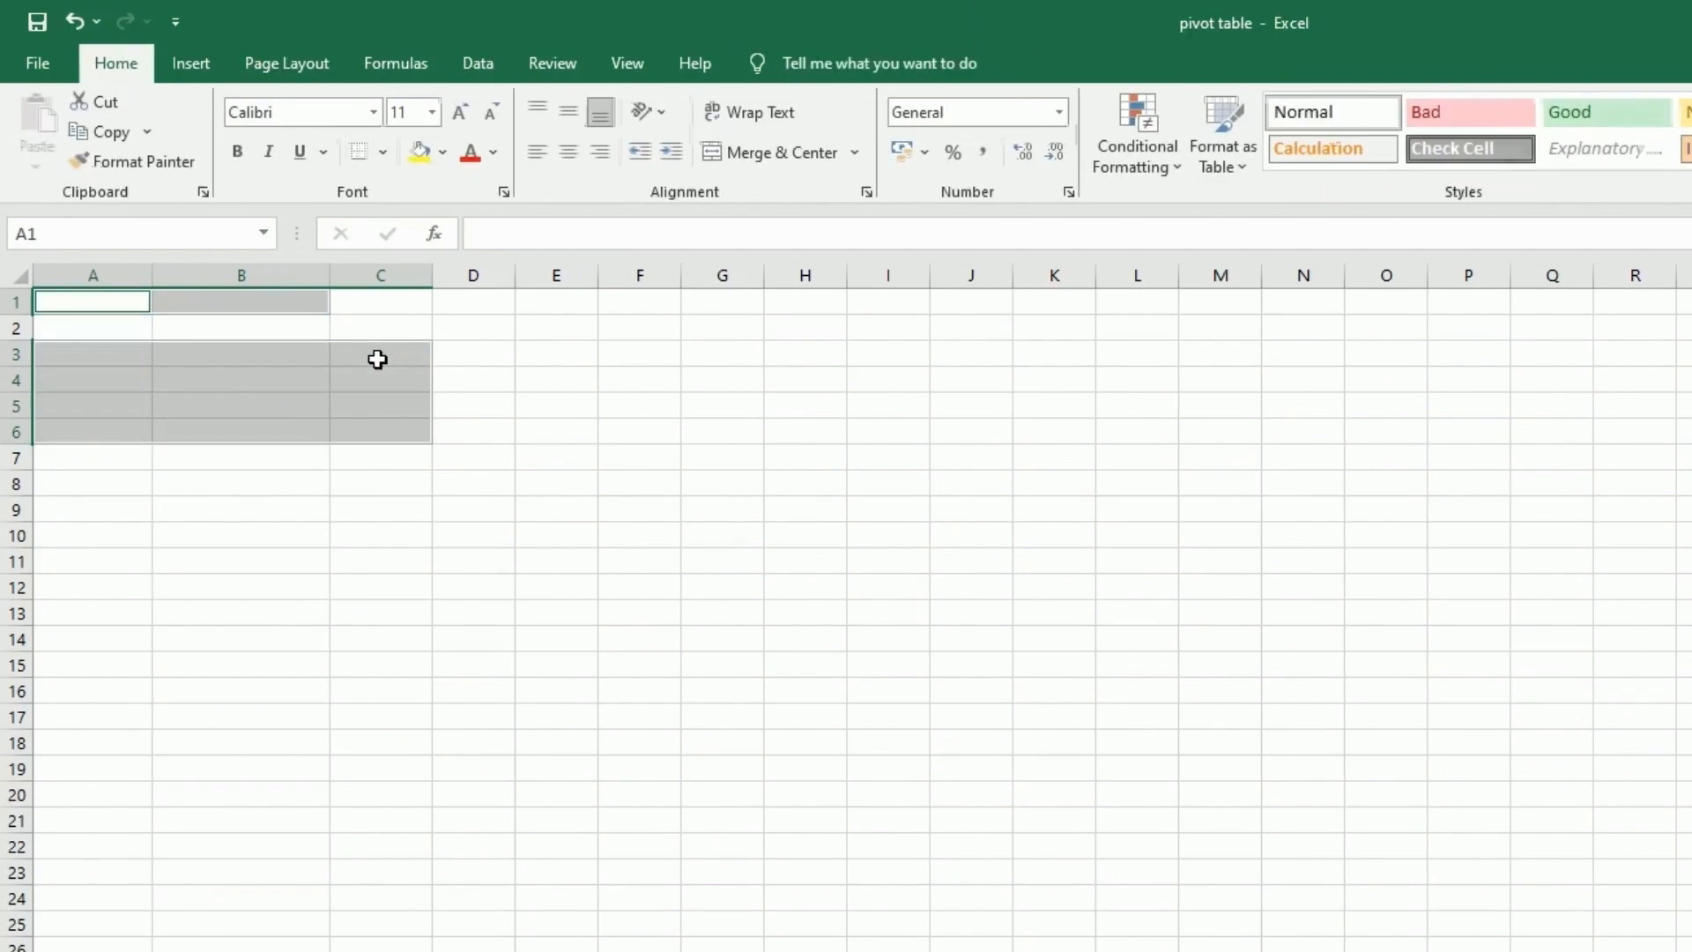
{"action": "left_click", "coordinate": [119, 333]}
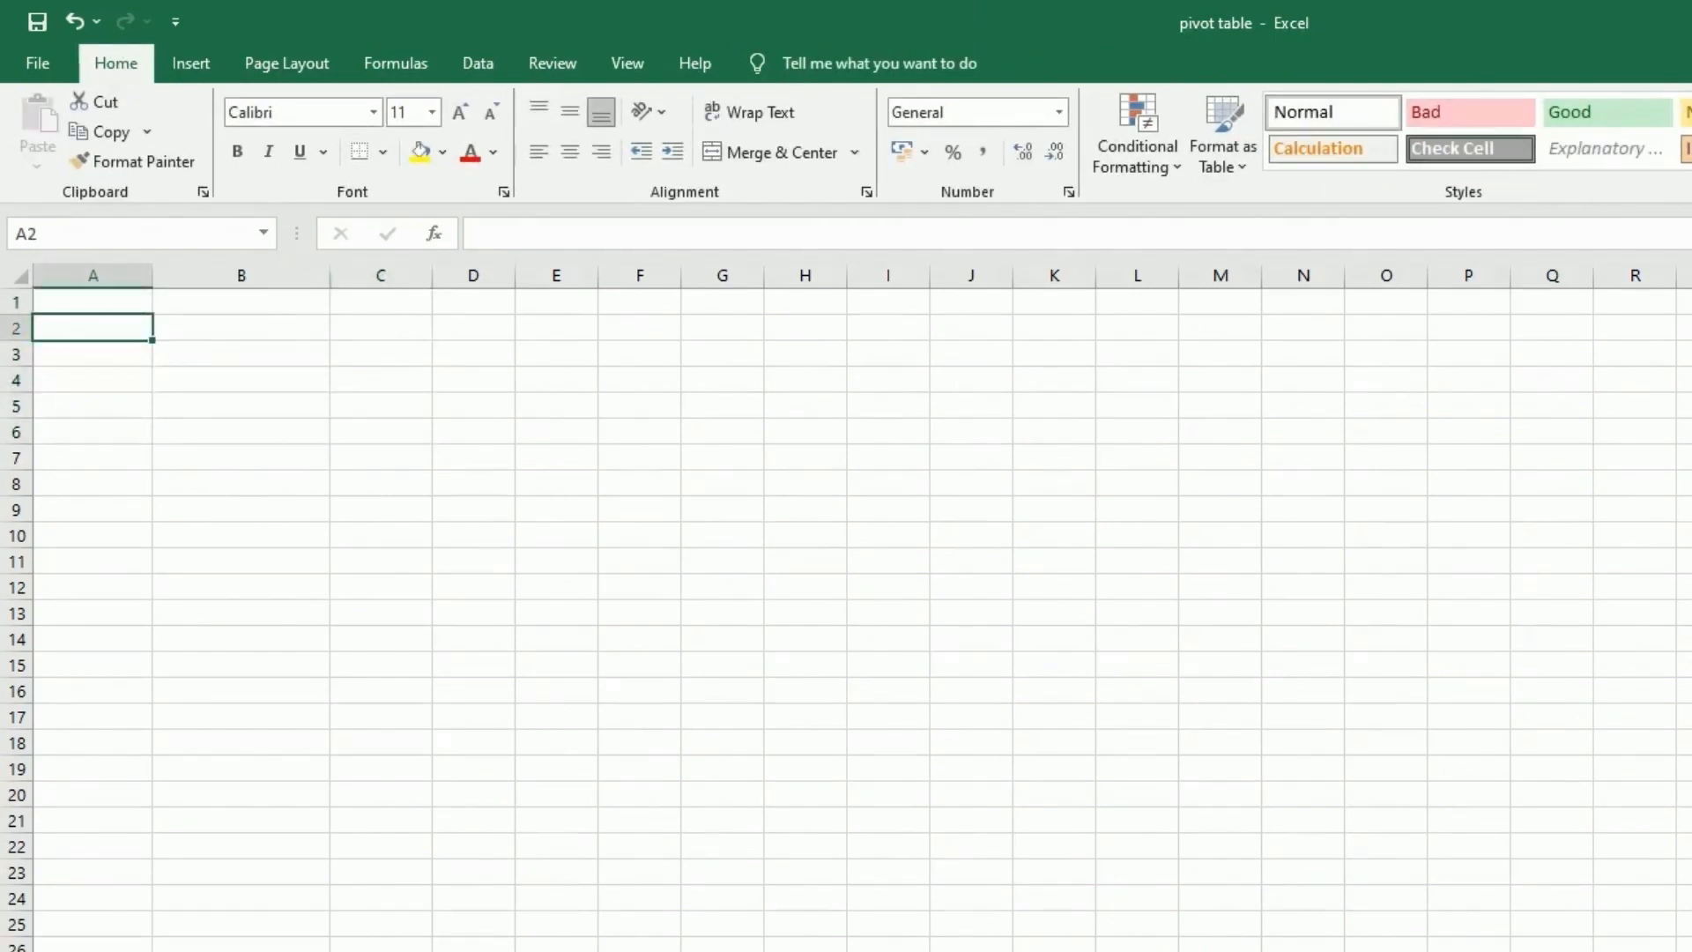
Create a PivotTable from the Sheet1 data range A1:G13, placed on the existing worksheet at cell I2.
{"action": "key", "text": "ctrl+Page_Down"}
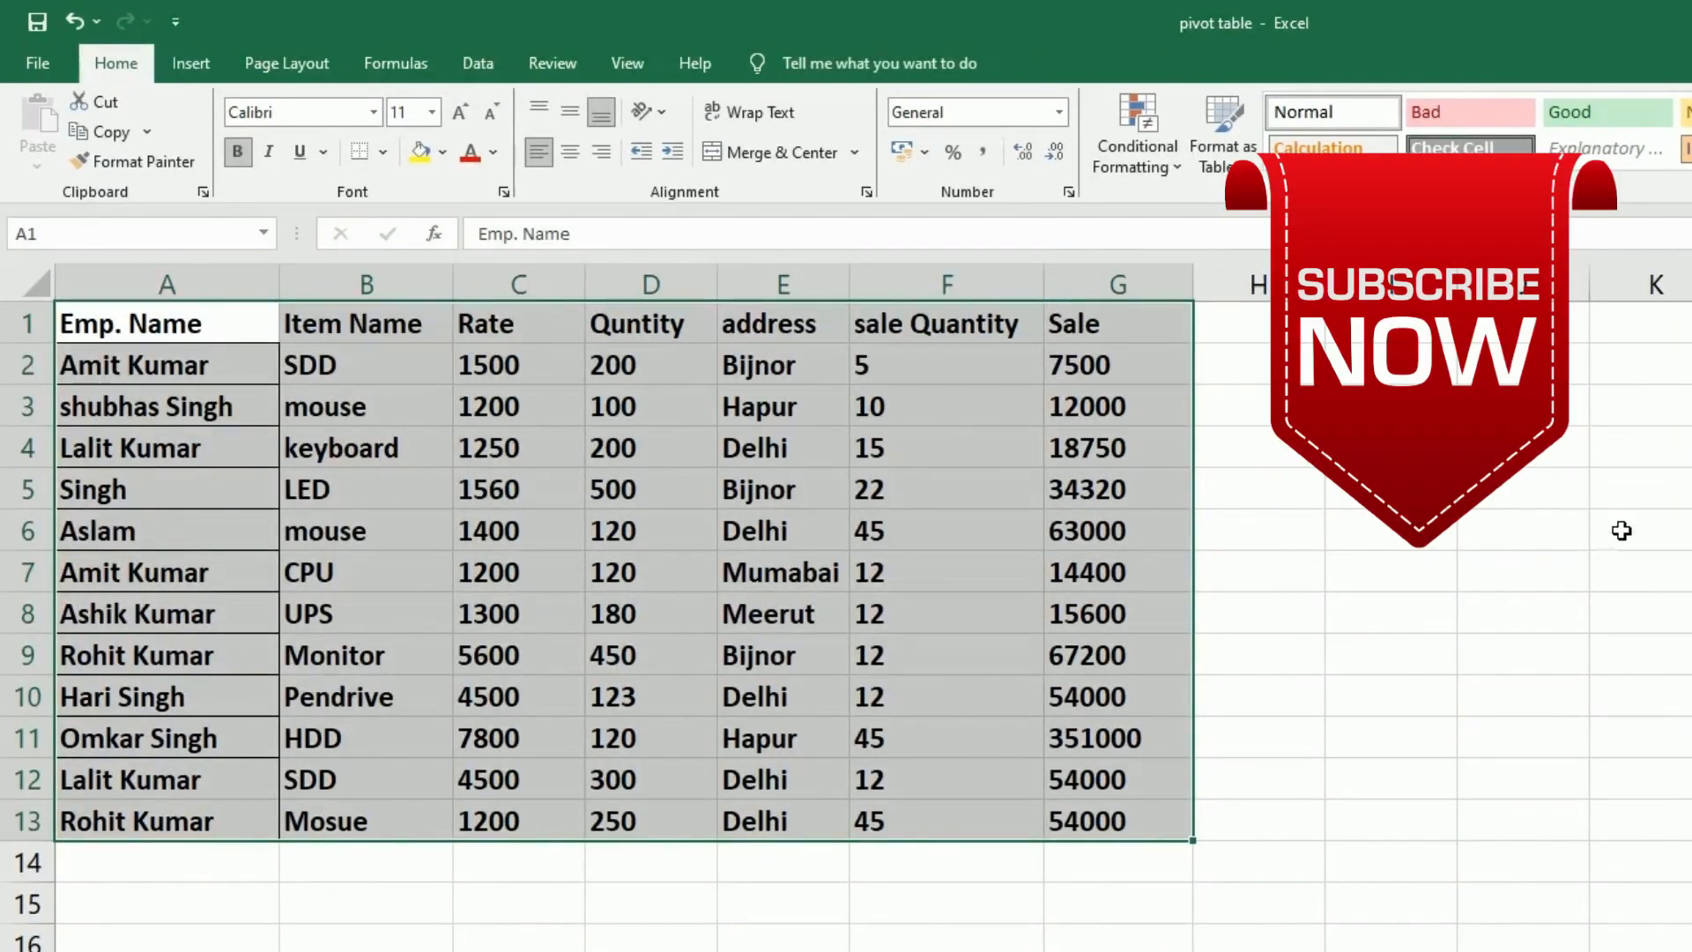
{"action": "left_click", "coordinate": [1575, 373]}
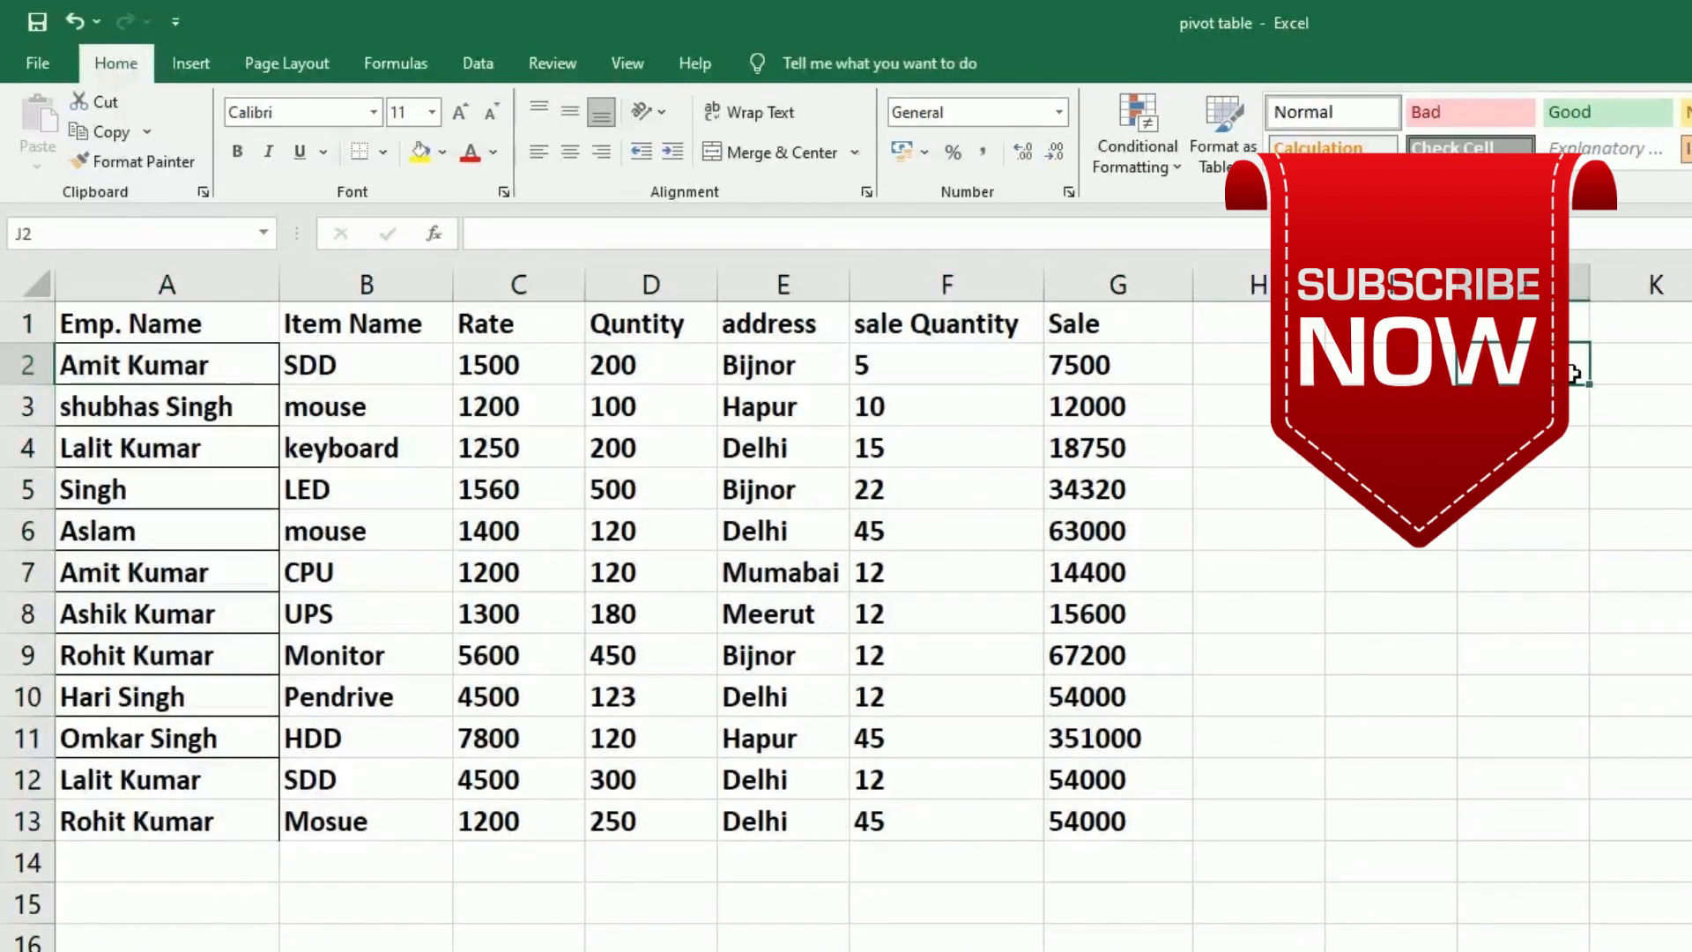
{"action": "left_click", "coordinate": [159, 336]}
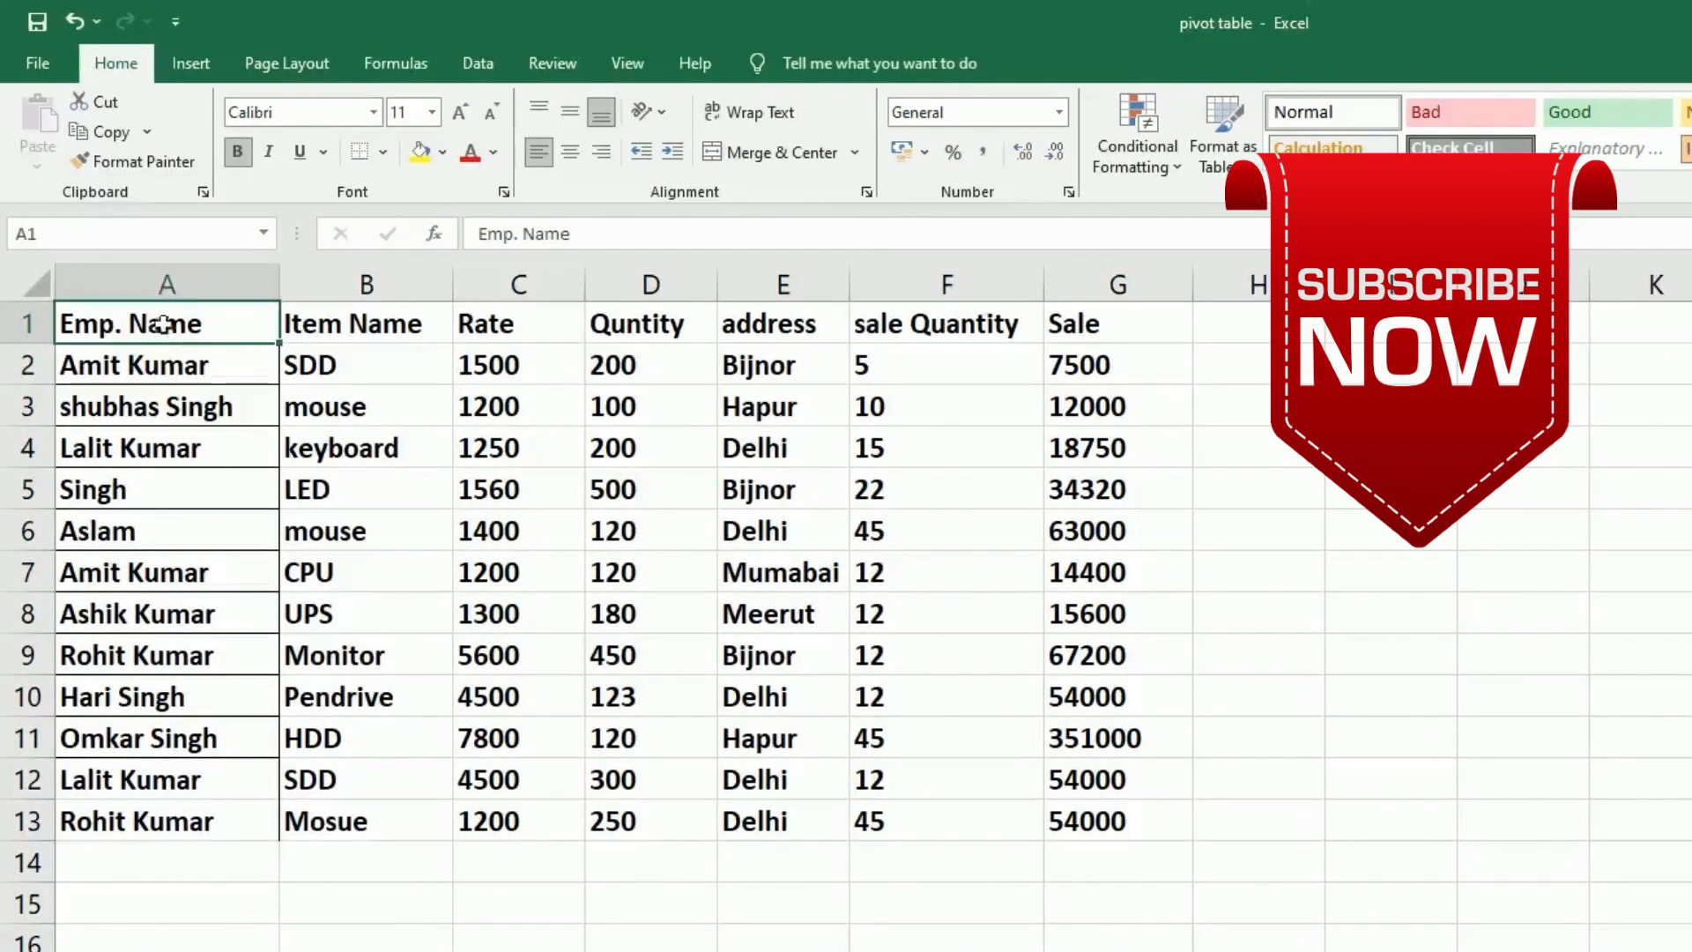
{"action": "left_click", "coordinate": [188, 70]}
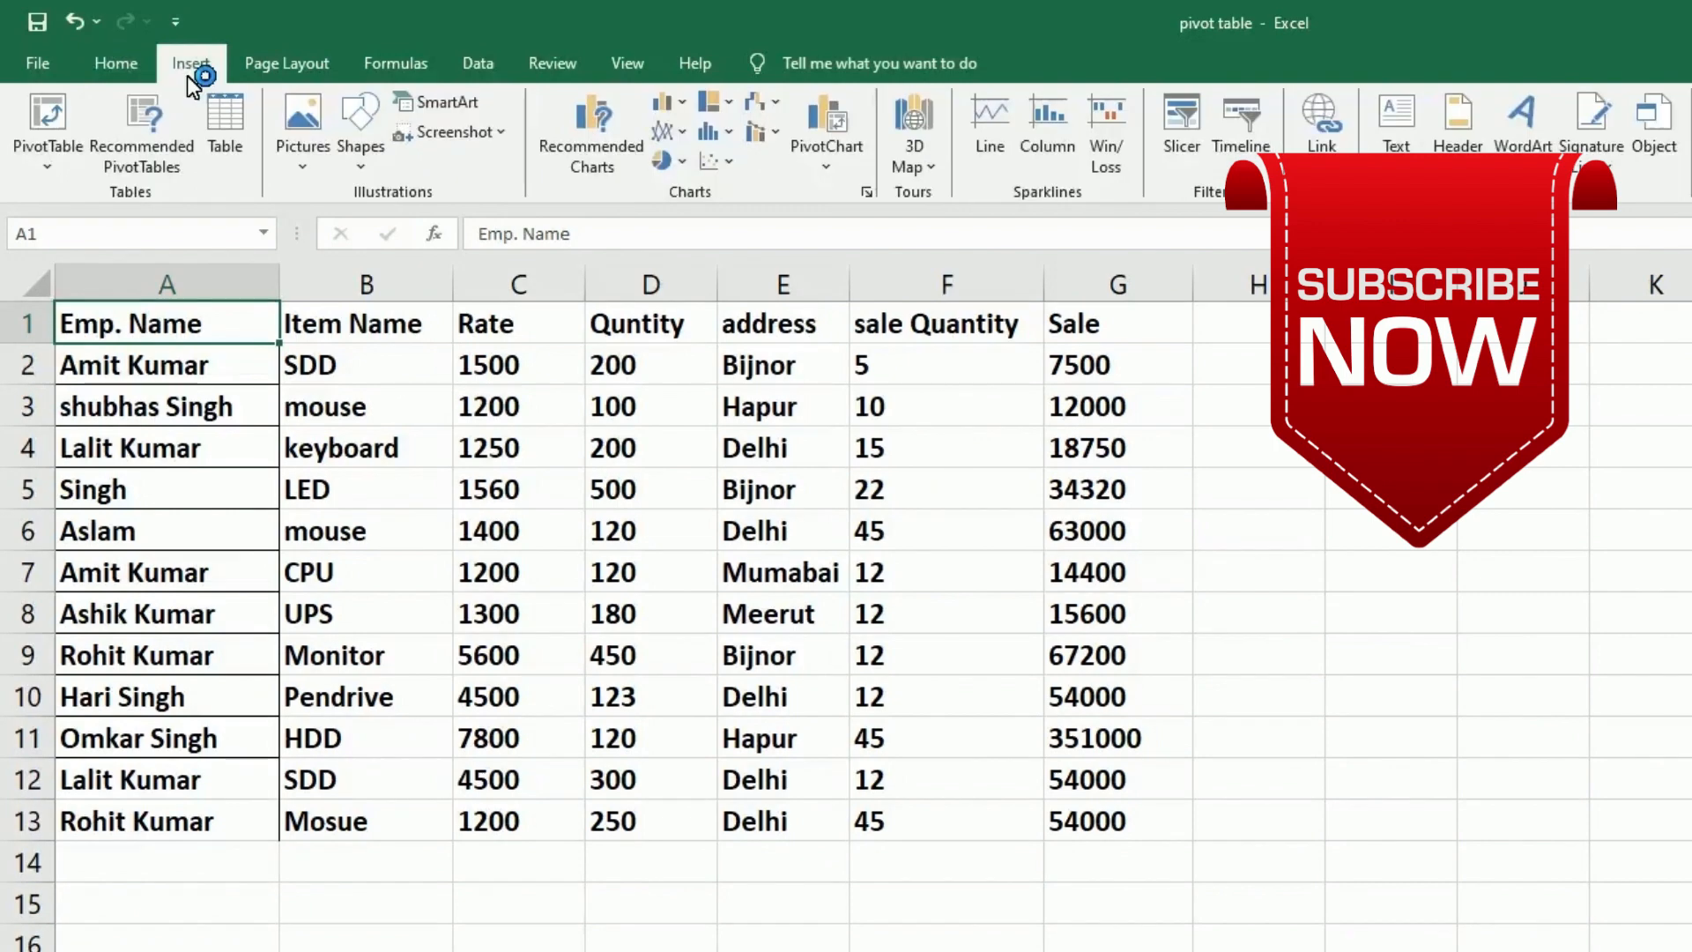
{"action": "left_click", "coordinate": [39, 116]}
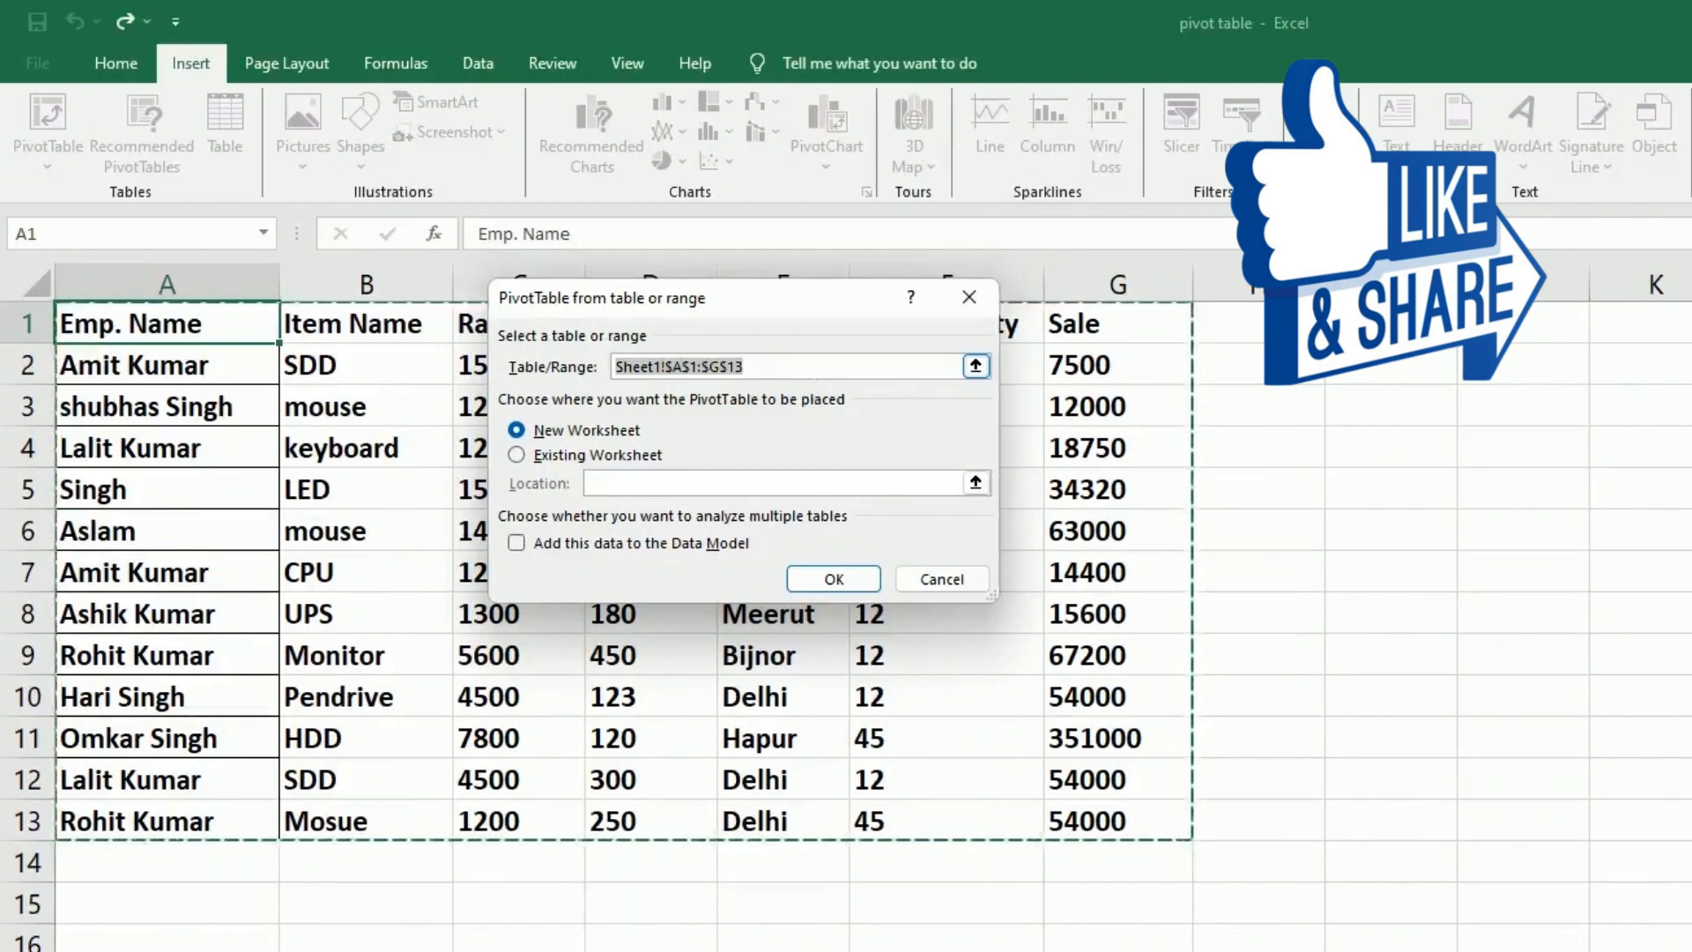
{"action": "left_click", "coordinate": [549, 456]}
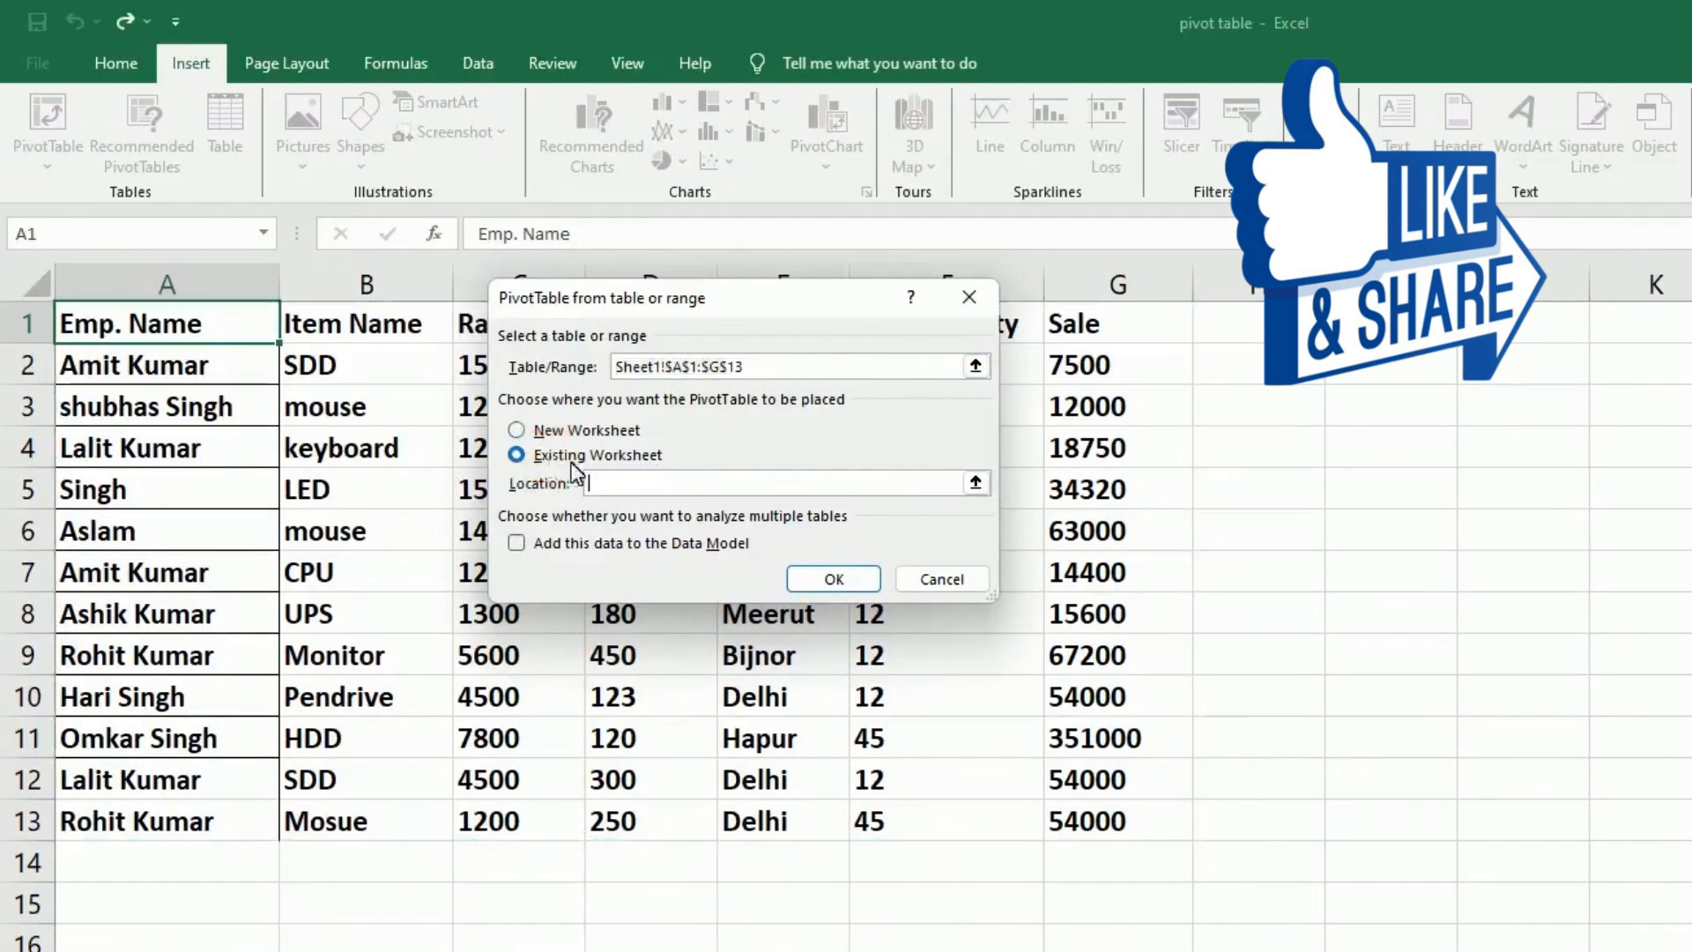
{"action": "left_click", "coordinate": [1397, 377]}
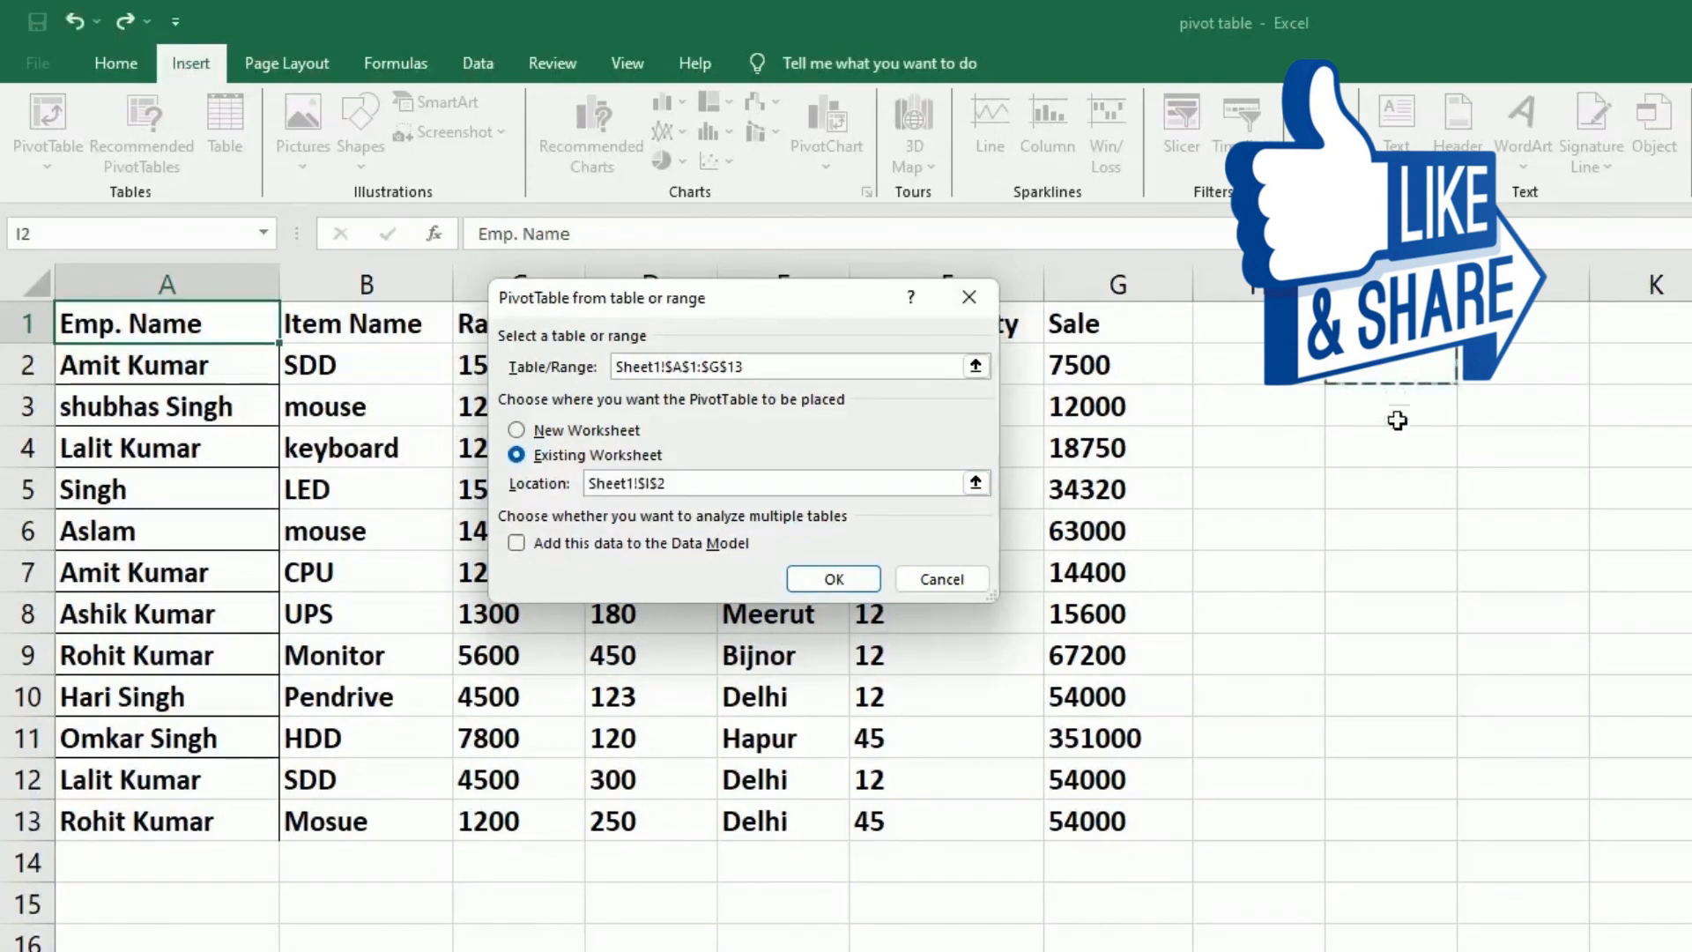
{"action": "left_click", "coordinate": [833, 578]}
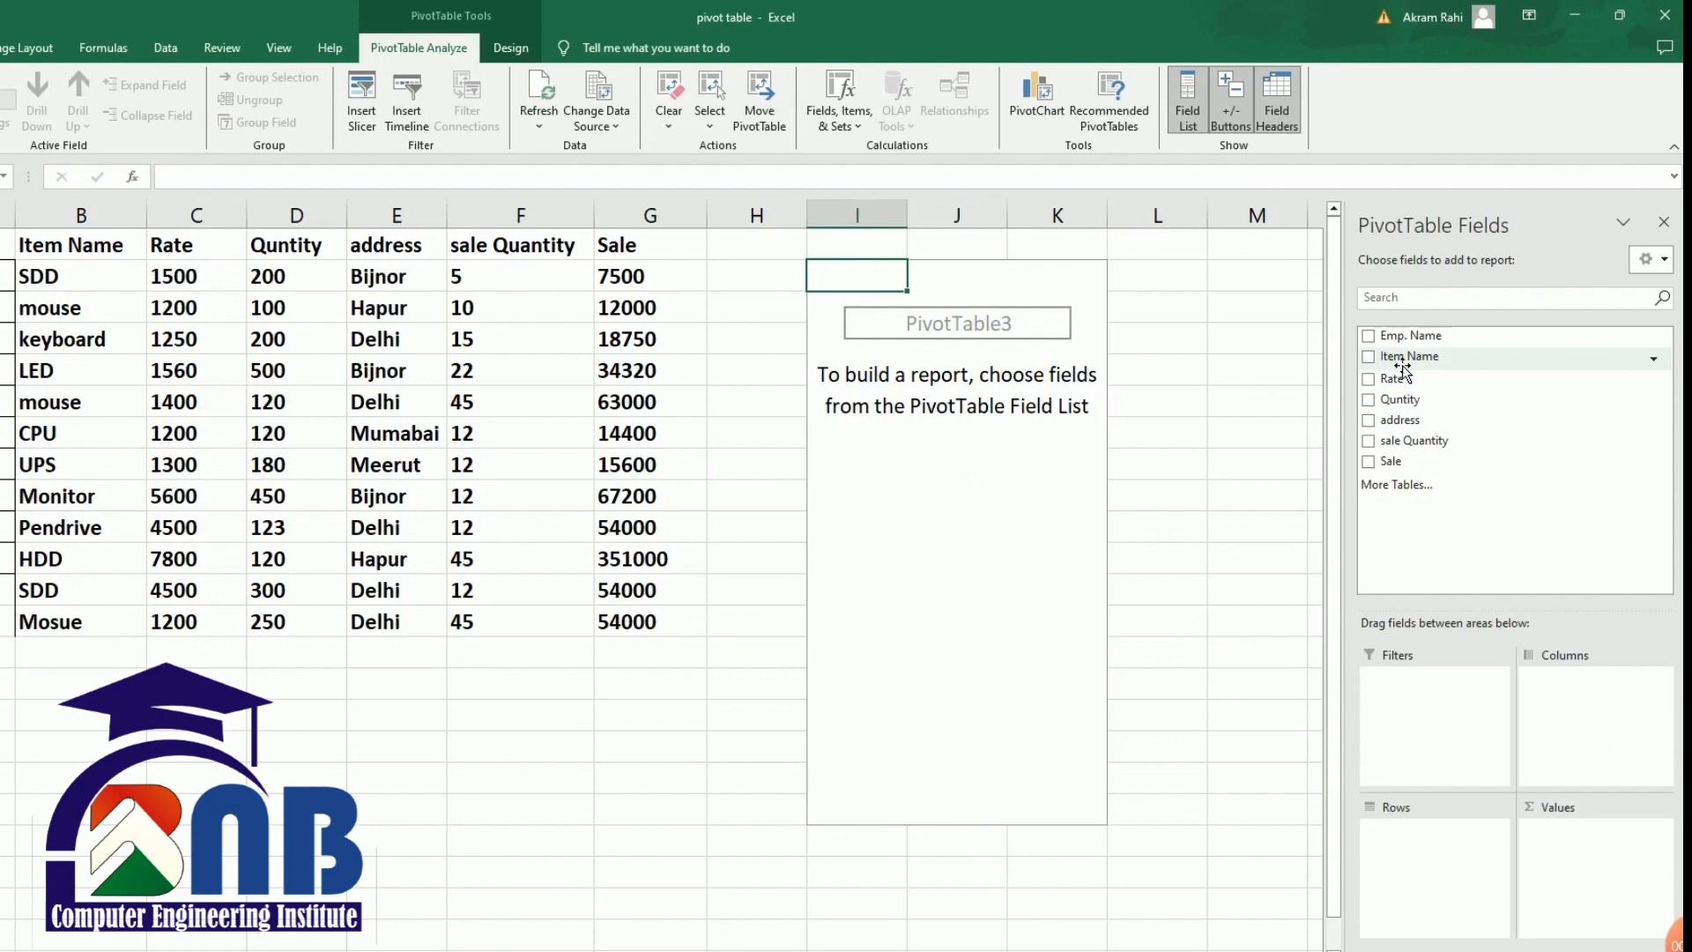
Add Item Name as the report filter in the new PivotTable beside the sales data.
{"action": "left_click_drag", "start_coordinate": [1416, 370], "coordinate": [1433, 713]}
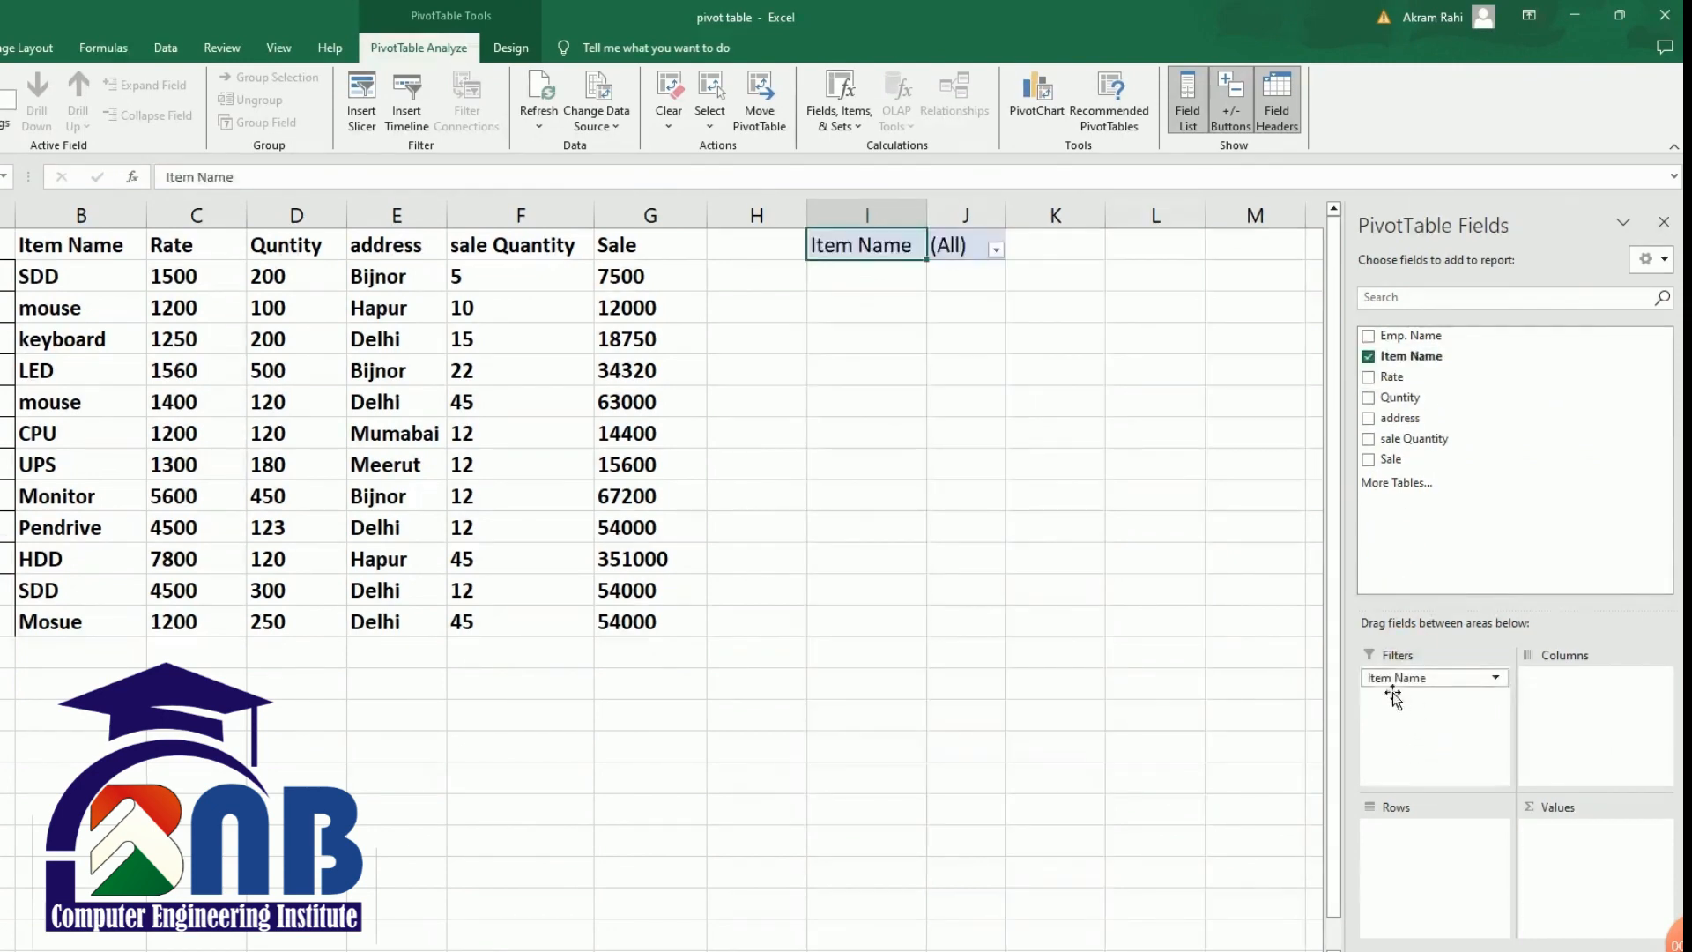